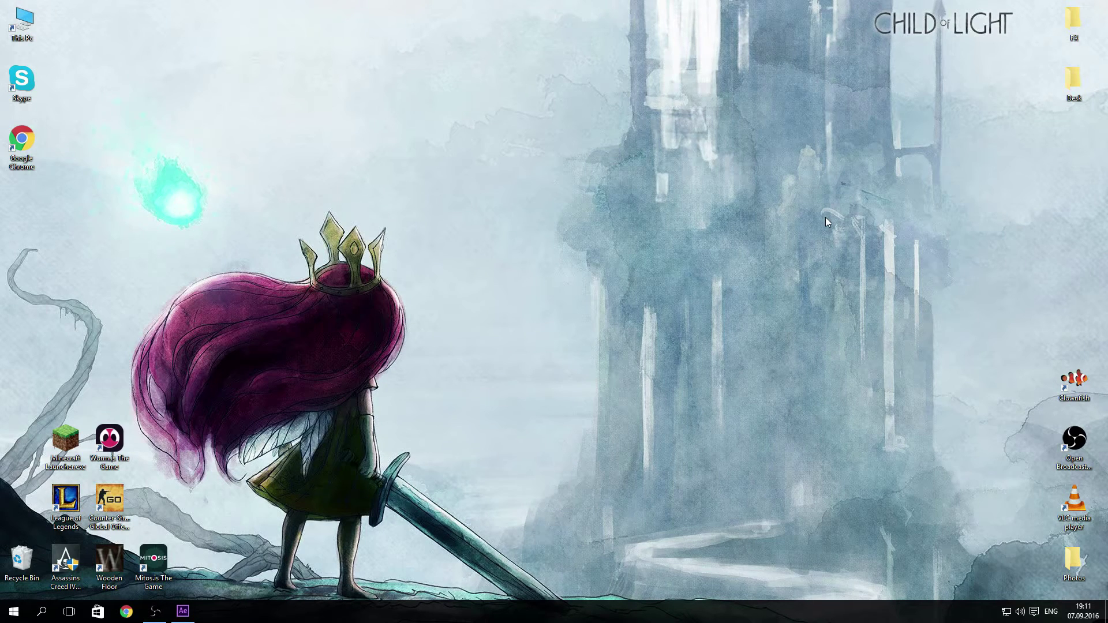
Bring After Effects forward and drag the Project panel divider left to widen the composition viewer.
{"action": "left_click", "coordinate": [176, 617]}
{"action": "left_click", "coordinate": [146, 545]}
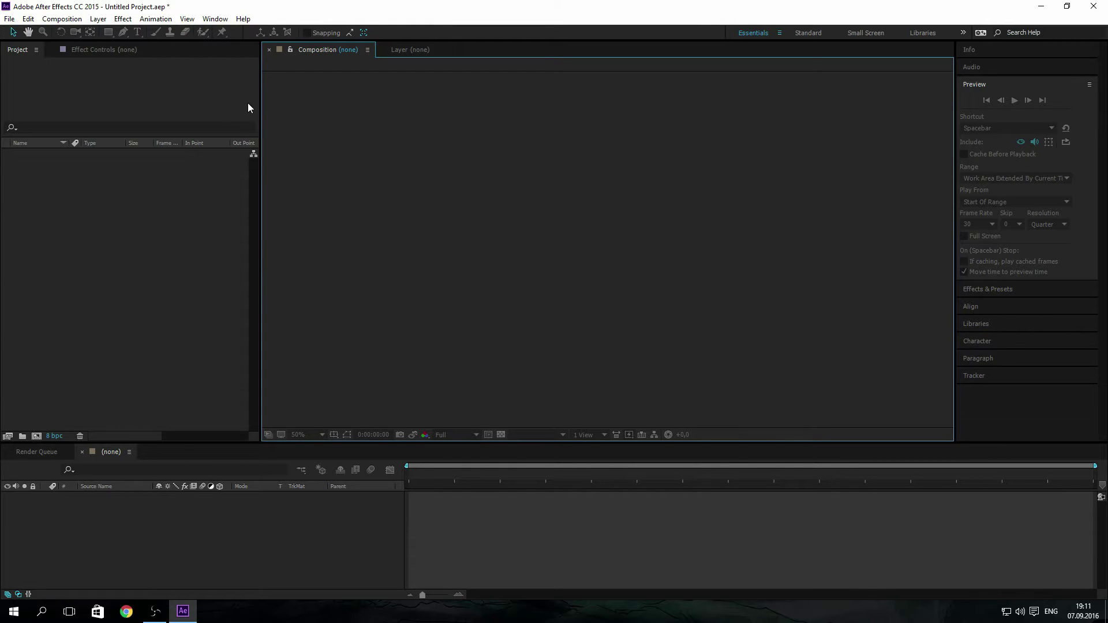
{"action": "left_click_drag", "start_coordinate": [261, 103], "coordinate": [233, 266]}
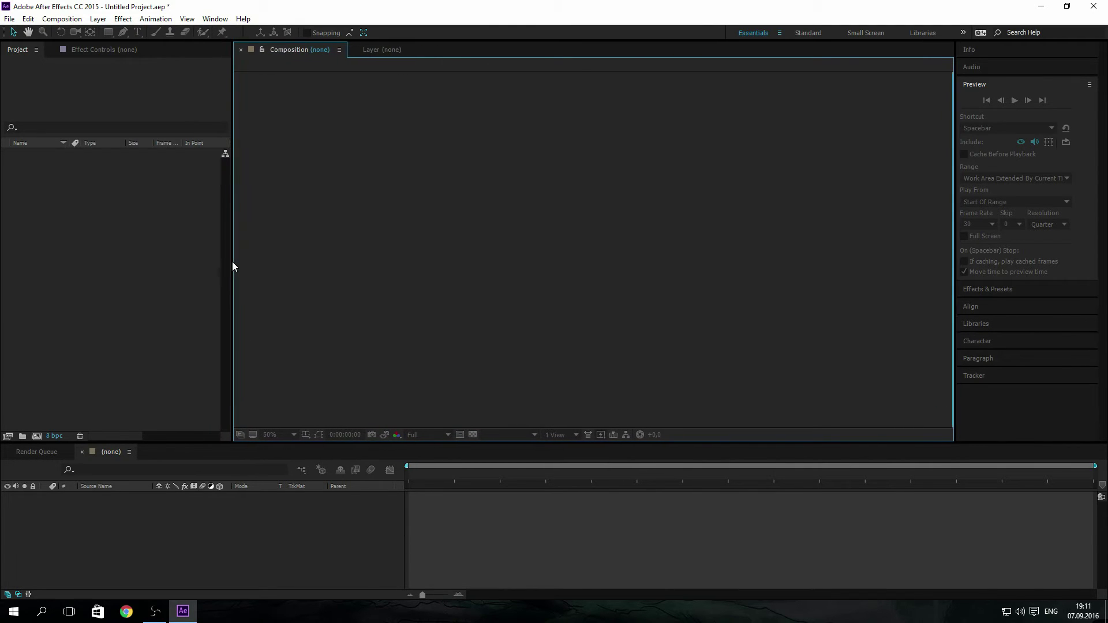
Open General preferences from the Edit menu and switch to the Secret page.
{"action": "left_click", "coordinate": [29, 19]}
{"action": "mouse_move", "coordinate": [71, 322]}
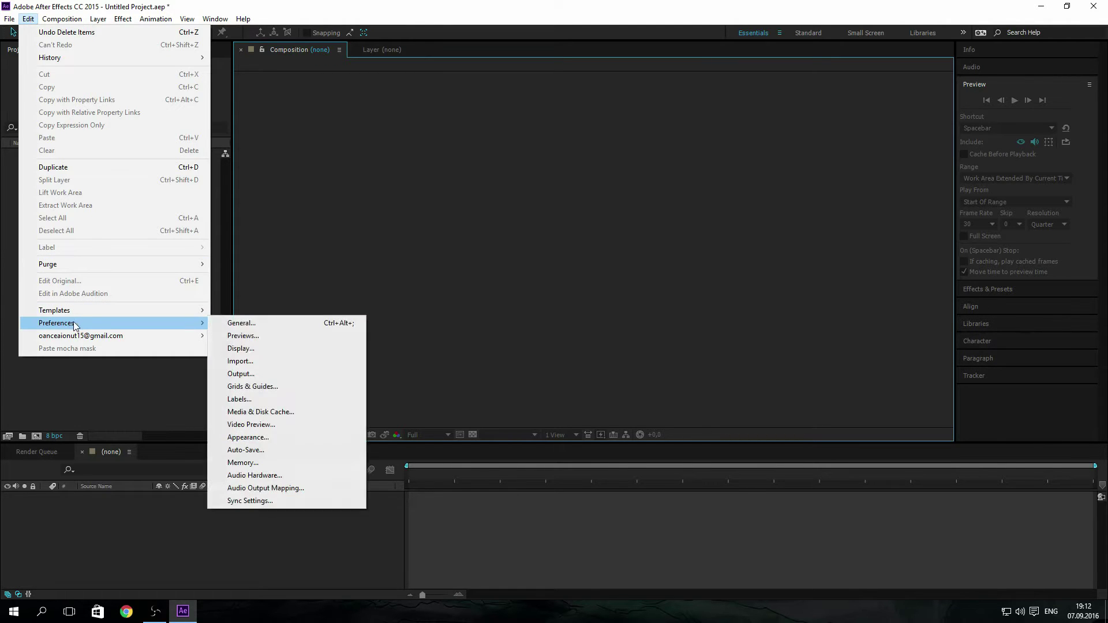
{"action": "left_click", "coordinate": [285, 323]}
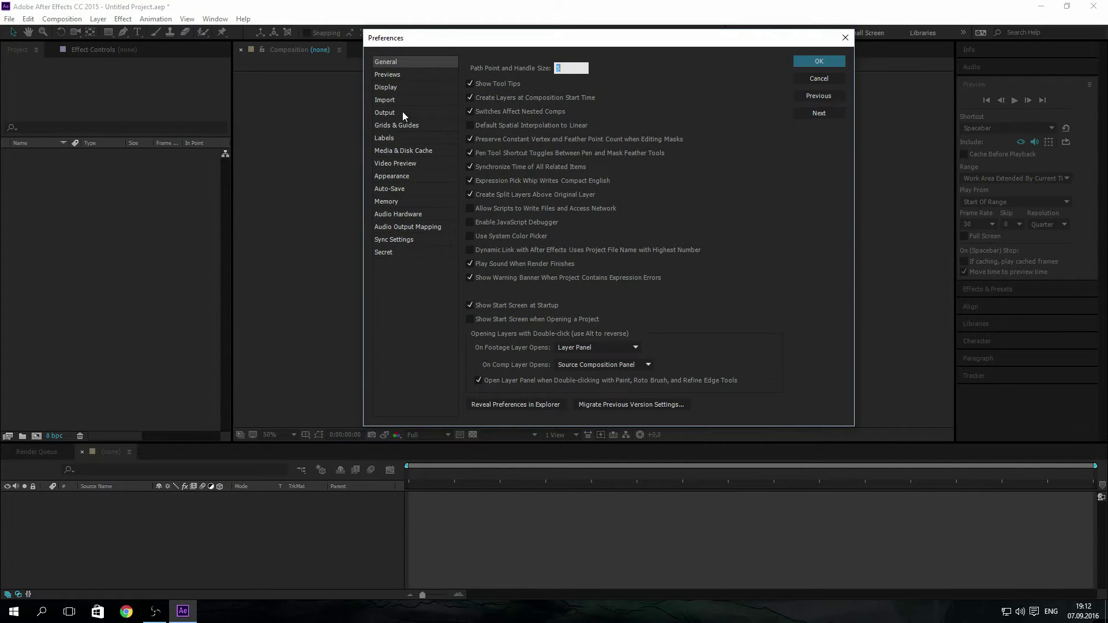
{"action": "left_click", "coordinate": [399, 254]}
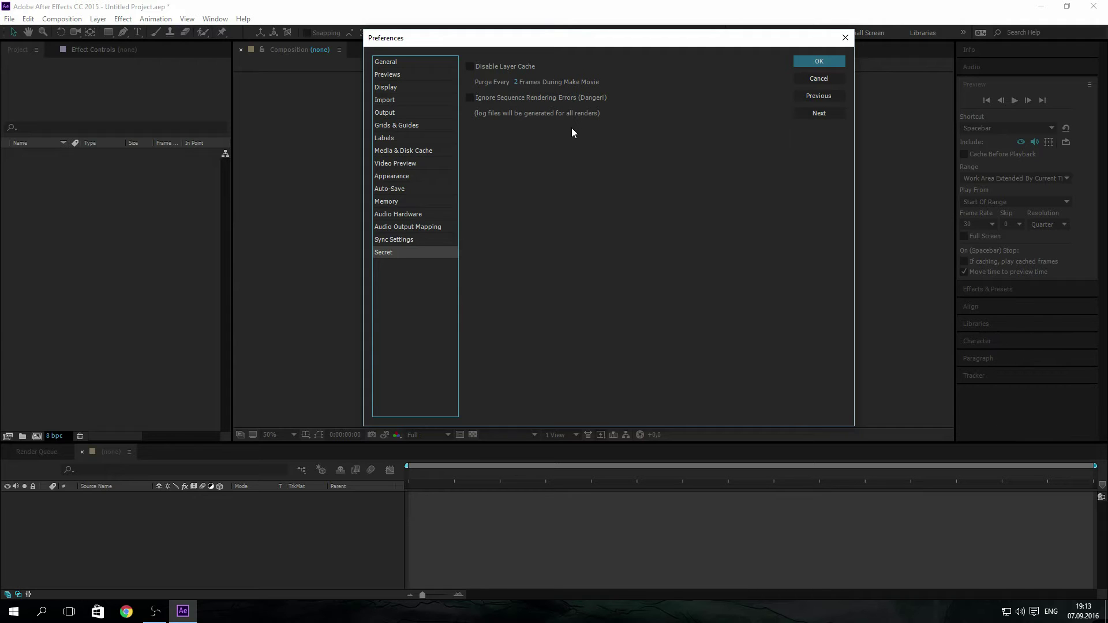
Set the layer-cache Purge Every interval to 2 frames and close Preferences.
{"action": "left_click", "coordinate": [517, 82]}
{"action": "type", "text": "40"}
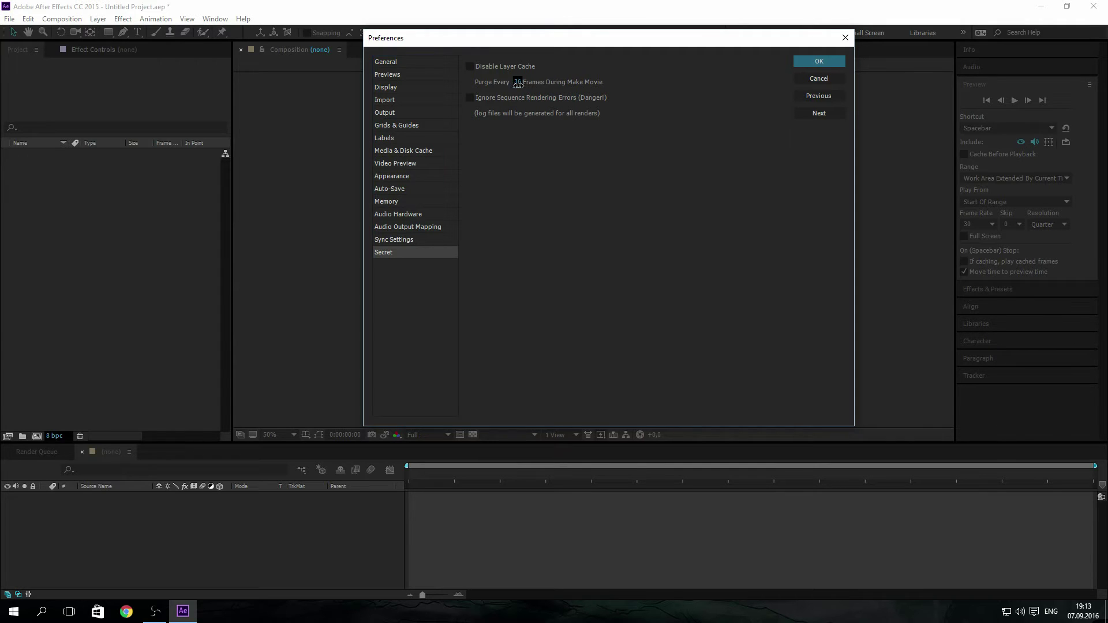
{"action": "left_click_drag", "start_coordinate": [519, 84], "coordinate": [517, 85]}
{"action": "left_click", "coordinate": [518, 85]}
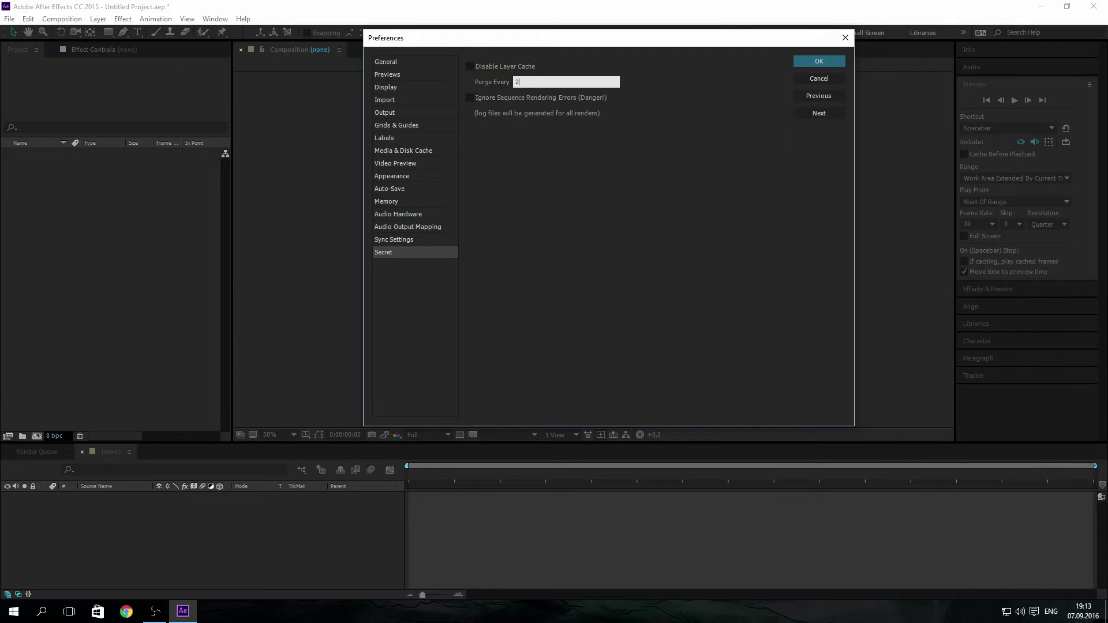
{"action": "type", "text": "2"}
{"action": "left_click", "coordinate": [555, 258]}
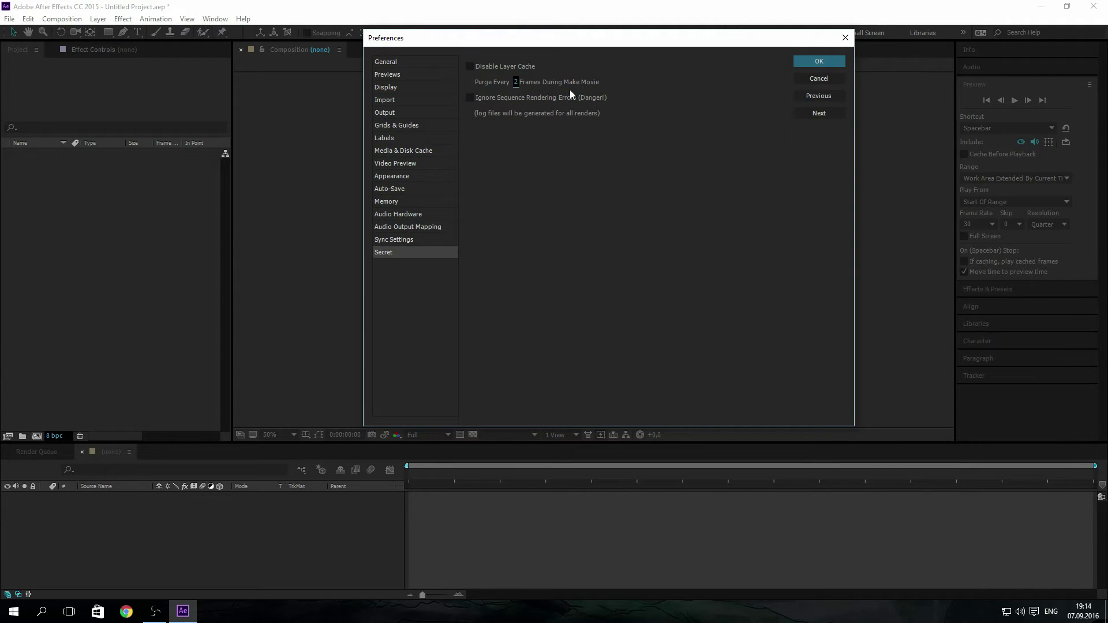
{"action": "mouse_move", "coordinate": [518, 84]}
{"action": "left_mouse_down"}
{"action": "mouse_move", "coordinate": [638, 86]}
{"action": "mouse_move", "coordinate": [528, 90]}
{"action": "left_mouse_up"}
{"action": "left_click", "coordinate": [517, 84]}
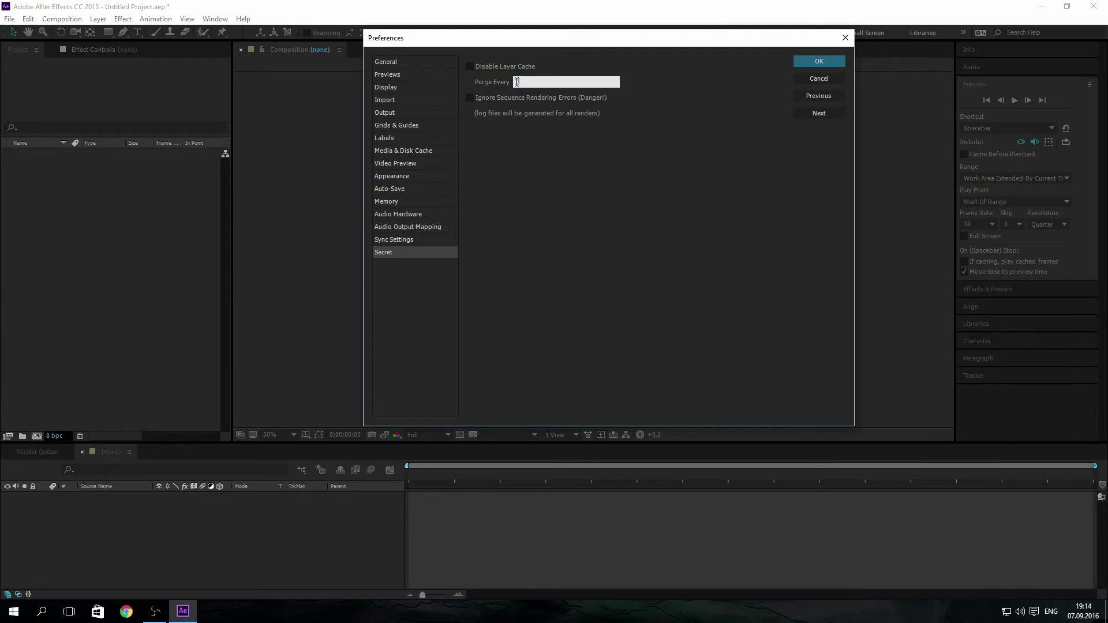
{"action": "key", "text": "Return"}
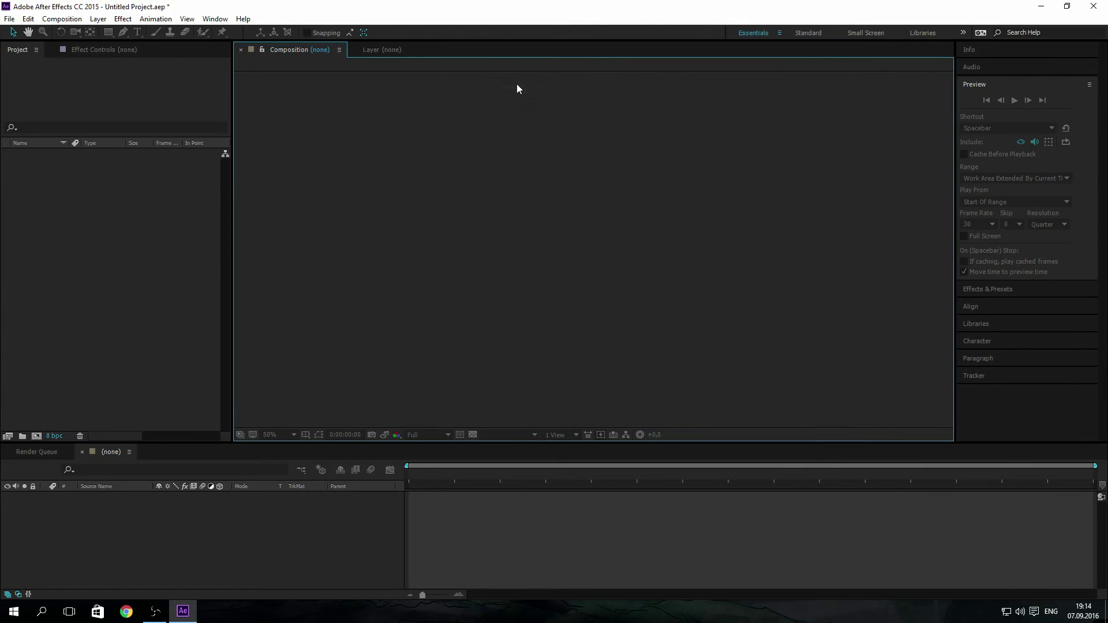
Reopen General preferences from the Edit menu on the Secret page.
{"action": "left_click", "coordinate": [28, 20]}
{"action": "mouse_move", "coordinate": [56, 327]}
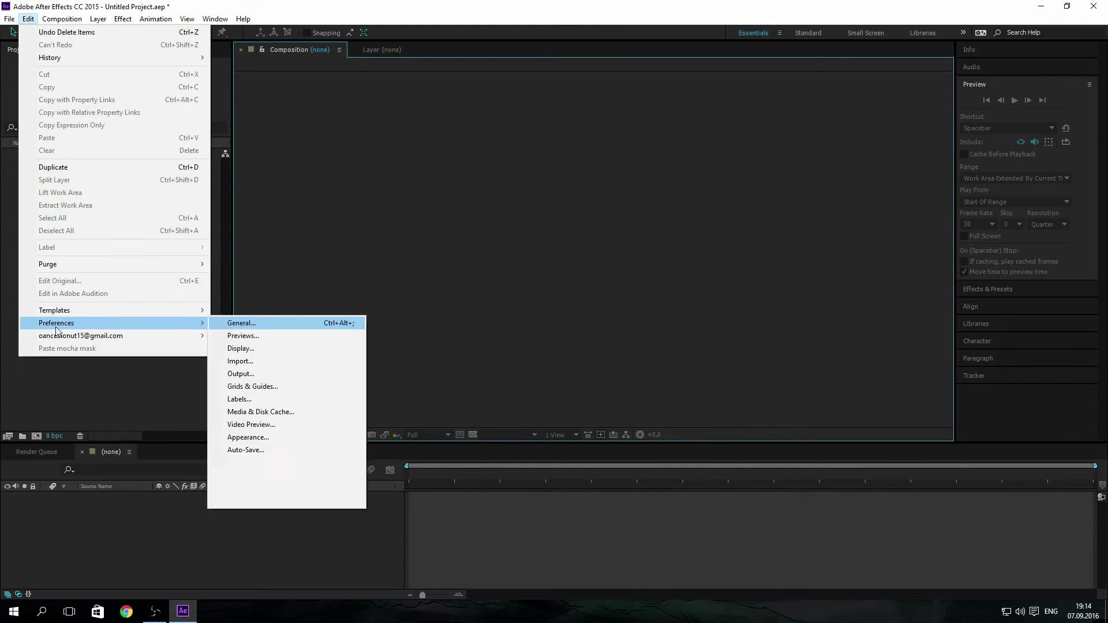
{"action": "left_click", "coordinate": [248, 323]}
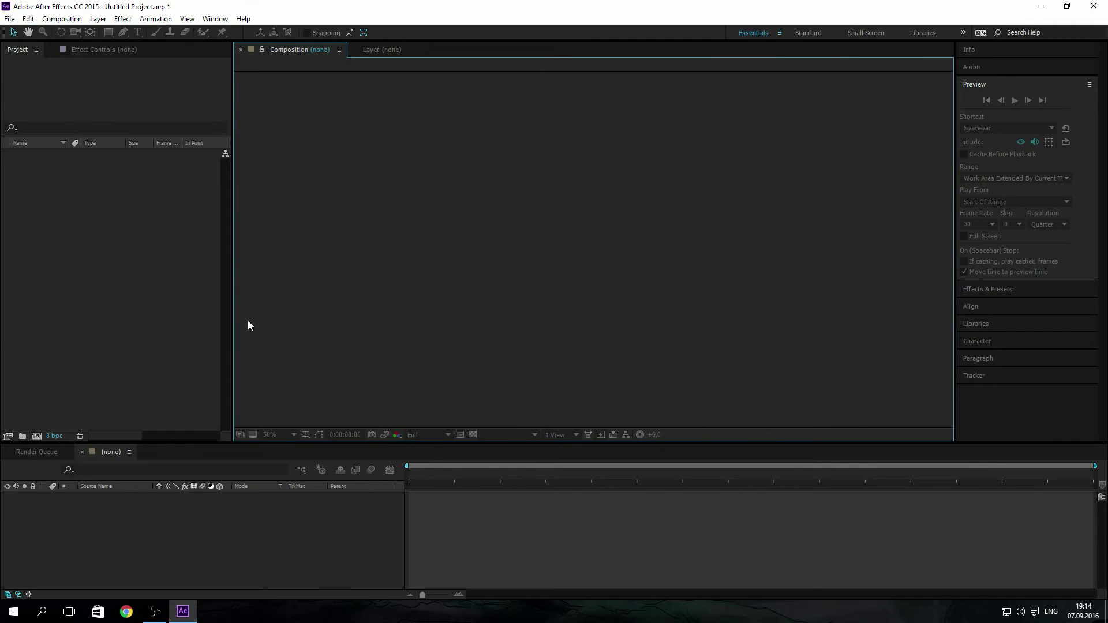
{"action": "left_click", "coordinate": [416, 252]}
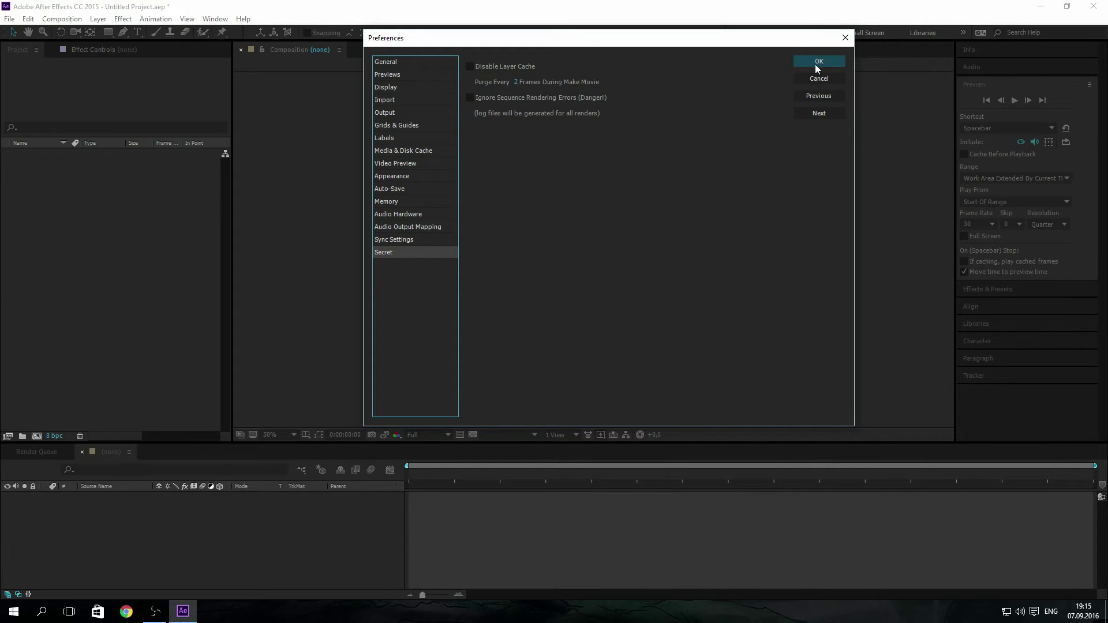
Empty the 1,3 GB disk cache on the Media & Disk Cache page.
{"action": "left_click", "coordinate": [417, 151]}
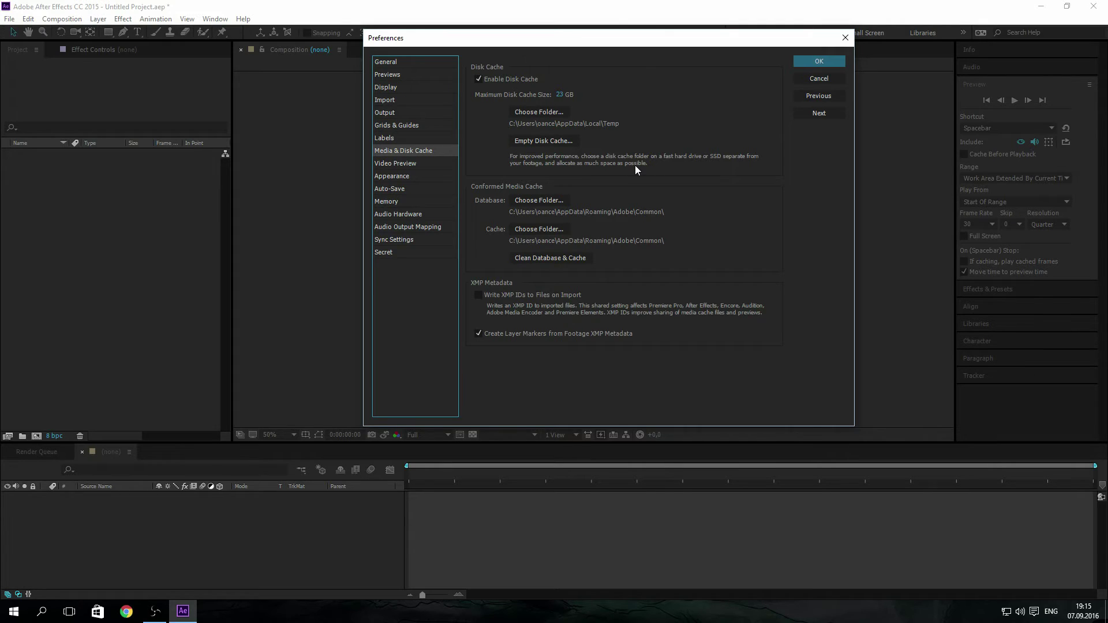
{"action": "left_click", "coordinate": [545, 142]}
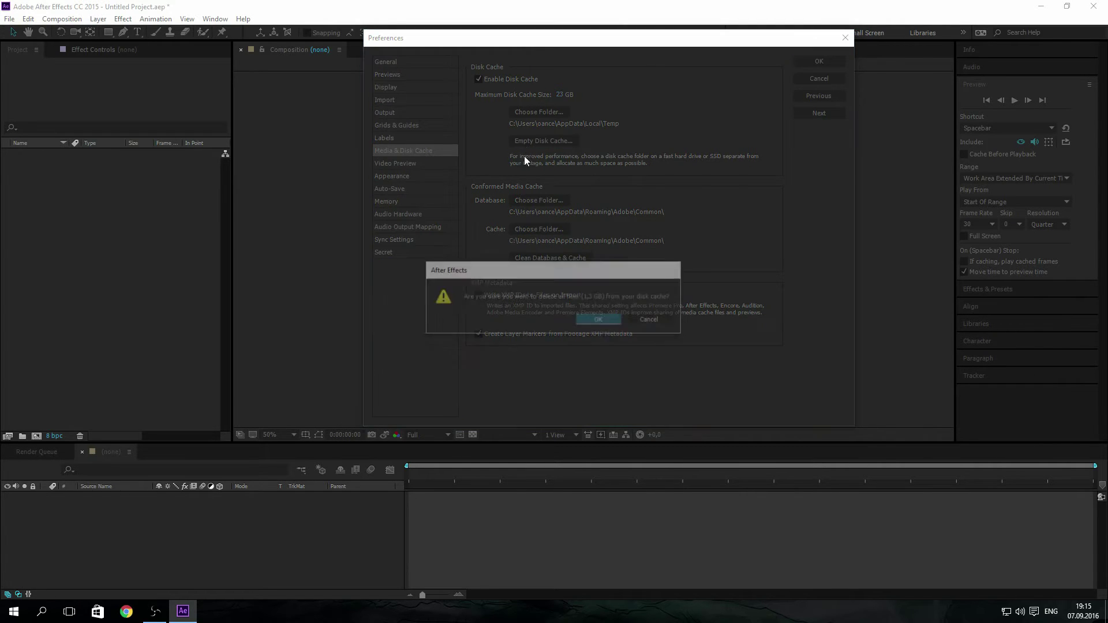
{"action": "left_click", "coordinate": [600, 321]}
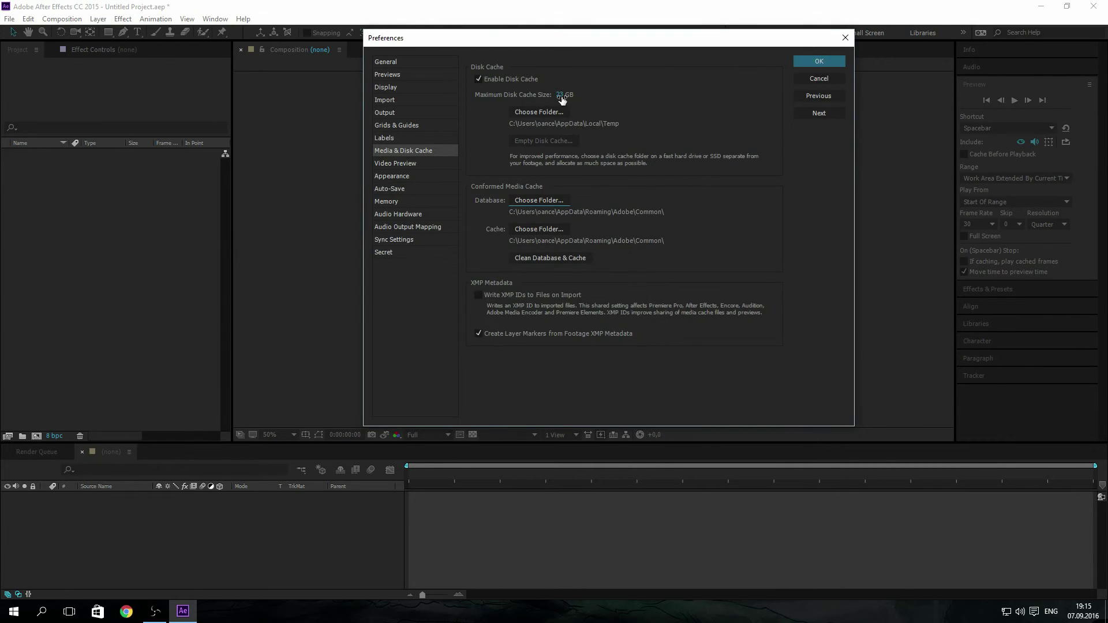
Clean the media cache database, leaving XMP layer markers enabled.
{"action": "left_click", "coordinate": [573, 259]}
{"action": "left_click", "coordinate": [629, 330]}
{"action": "left_click", "coordinate": [629, 330]}
Close Preferences and create Comp 1, a 1920×1080, 30 fps composition.
{"action": "left_click", "coordinate": [824, 63]}
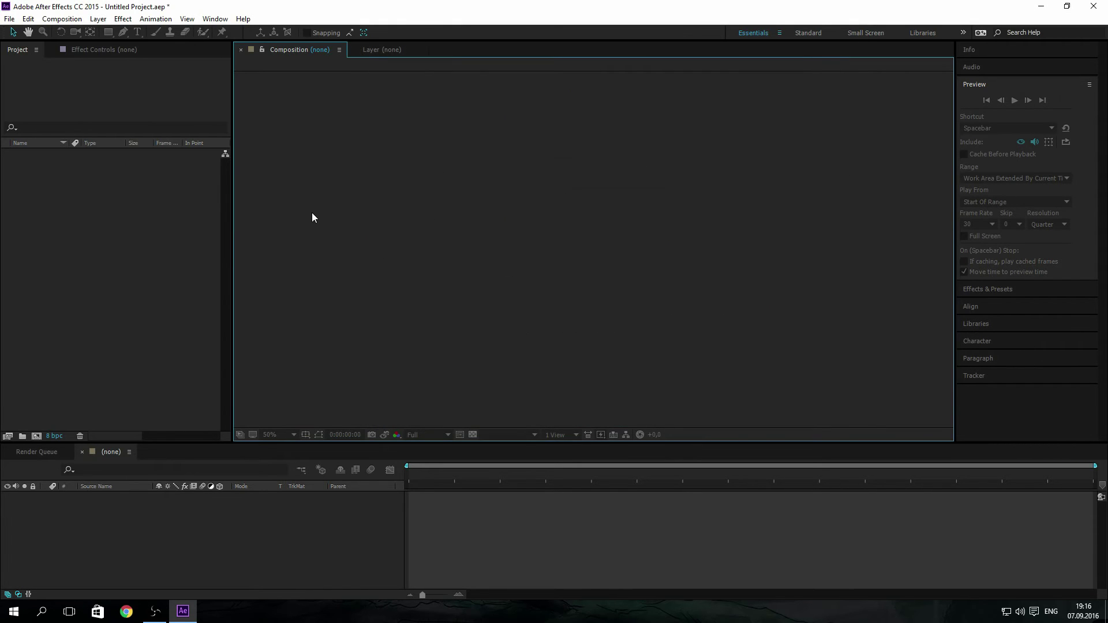
{"action": "right_click", "coordinate": [76, 211]}
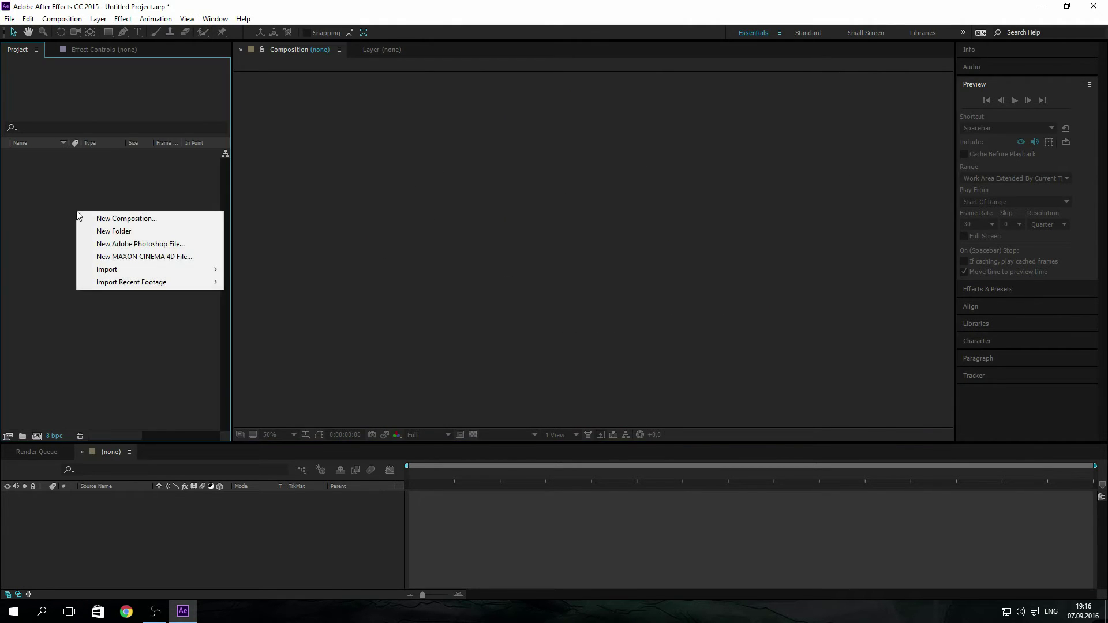
{"action": "left_click", "coordinate": [100, 190]}
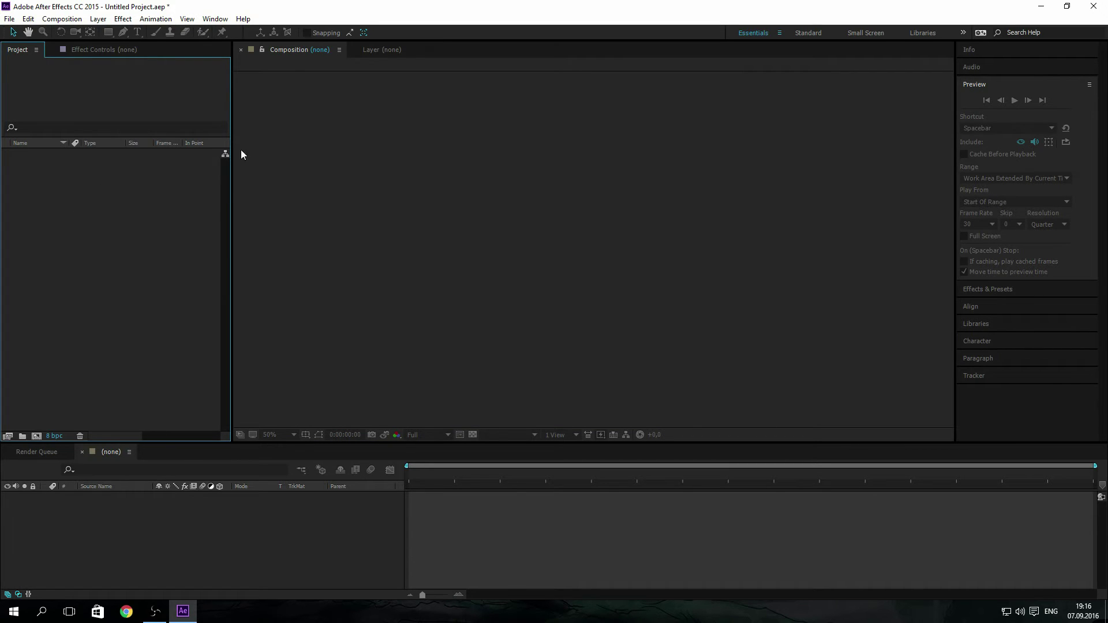
{"action": "right_click", "coordinate": [72, 202]}
{"action": "left_click", "coordinate": [83, 213]}
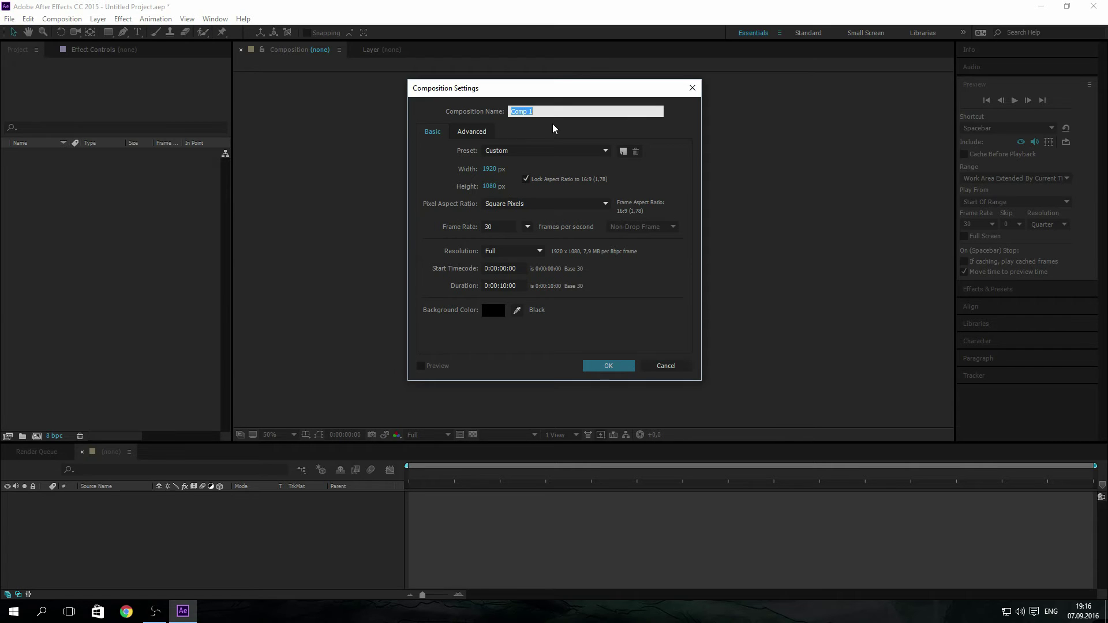
{"action": "key", "text": "Return"}
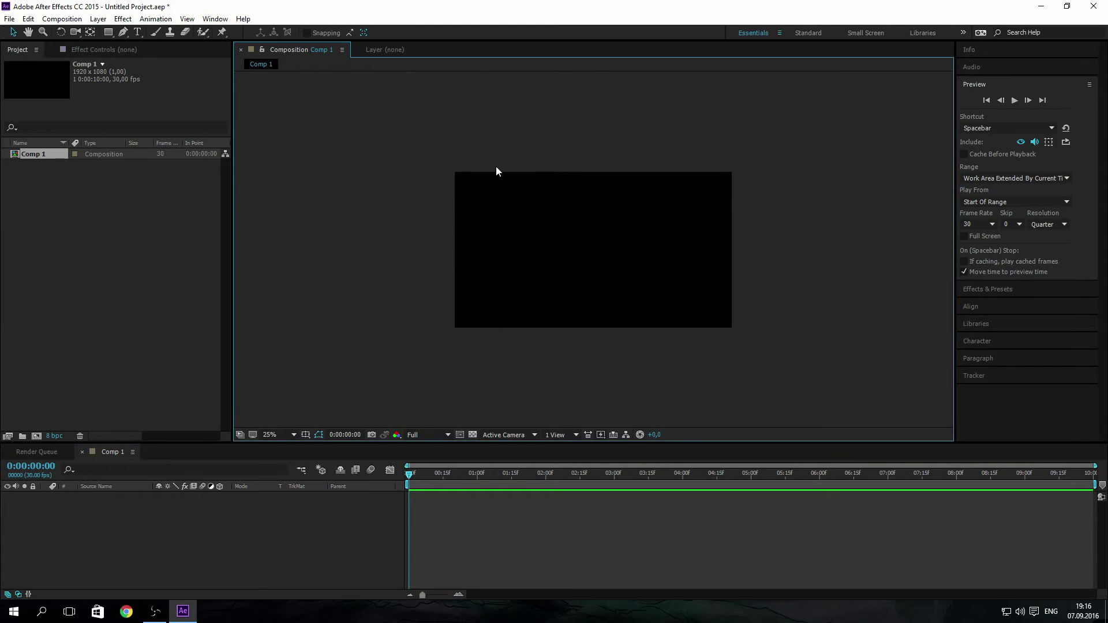
{"action": "scroll", "coordinate": [554, 231], "scroll_direction": "up", "scroll_amount": 1}
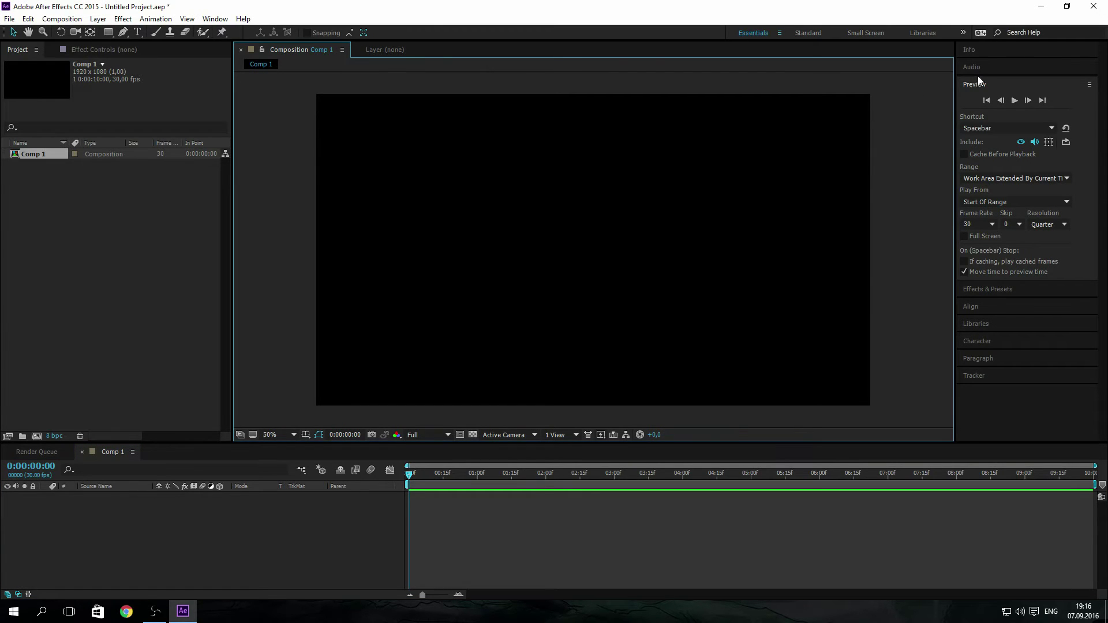
{"action": "scroll", "coordinate": [868, 128], "scroll_direction": "down", "scroll_amount": 1}
{"action": "scroll", "coordinate": [868, 128], "scroll_direction": "up", "scroll_amount": 1}
{"action": "scroll", "coordinate": [868, 128], "scroll_direction": "down", "scroll_amount": 1}
Minimize After Effects, launch Photoshop CC from the Start menu, then return to After Effects.
{"action": "left_click", "coordinate": [1040, 7]}
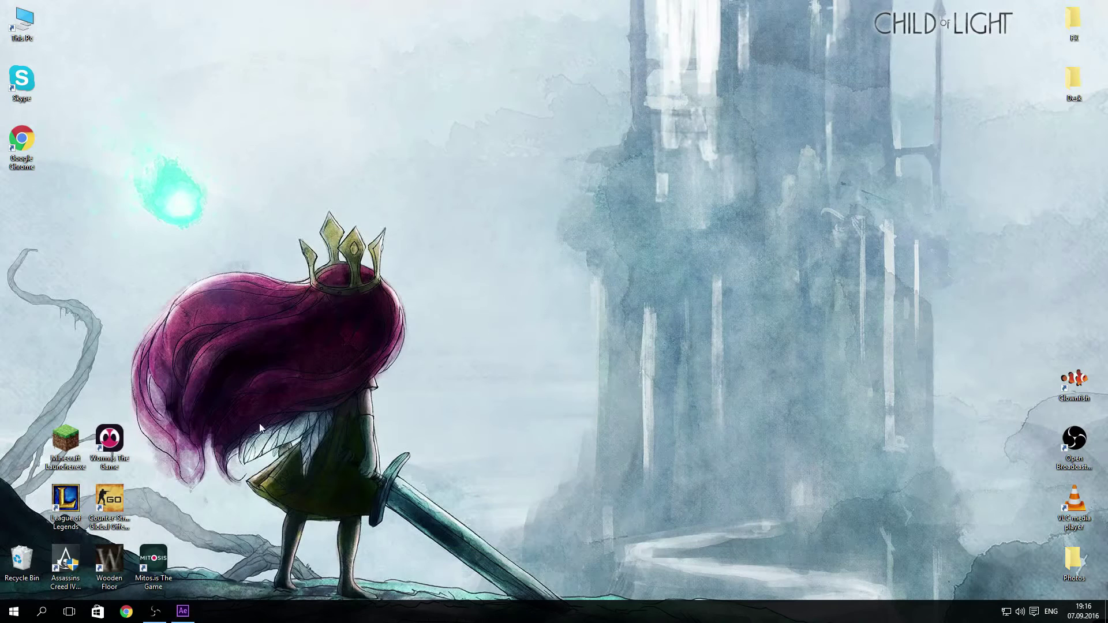
{"action": "left_click", "coordinate": [14, 611]}
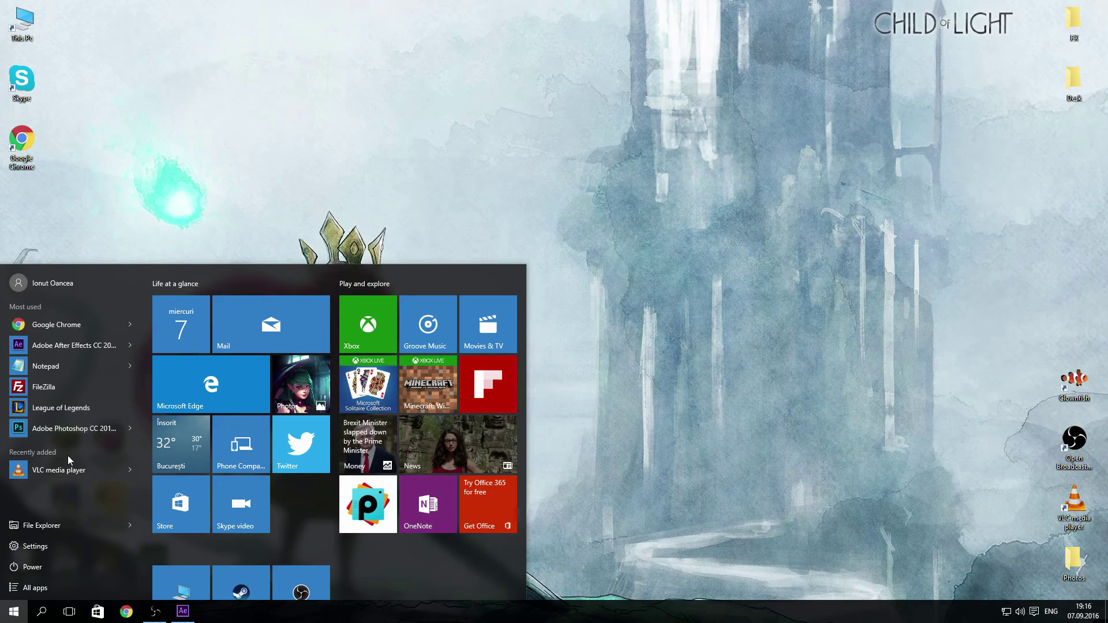
{"action": "left_click", "coordinate": [80, 429]}
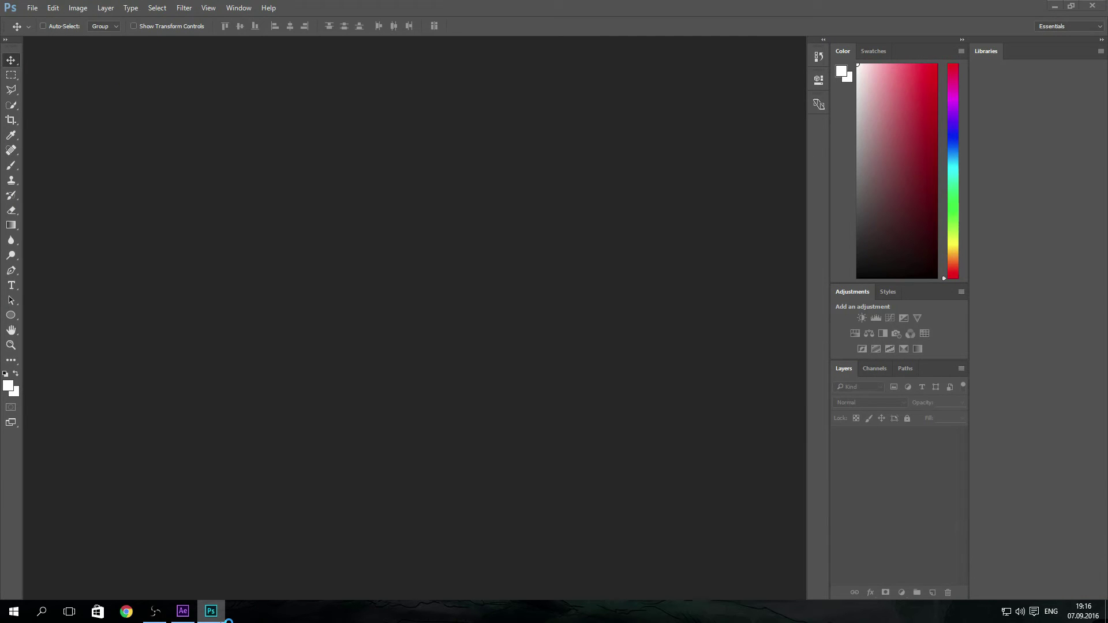
{"action": "left_click", "coordinate": [183, 612]}
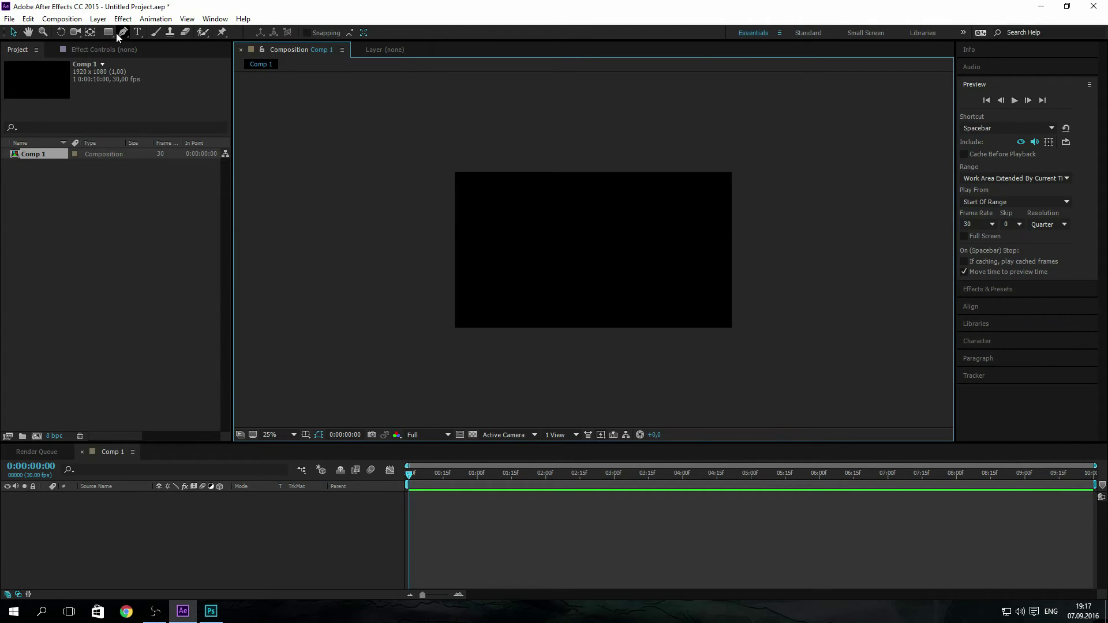
Draw three white rectangles in Comp 1 with the Rectangle tool.
{"action": "scroll", "coordinate": [558, 235], "scroll_direction": "up", "scroll_amount": 2}
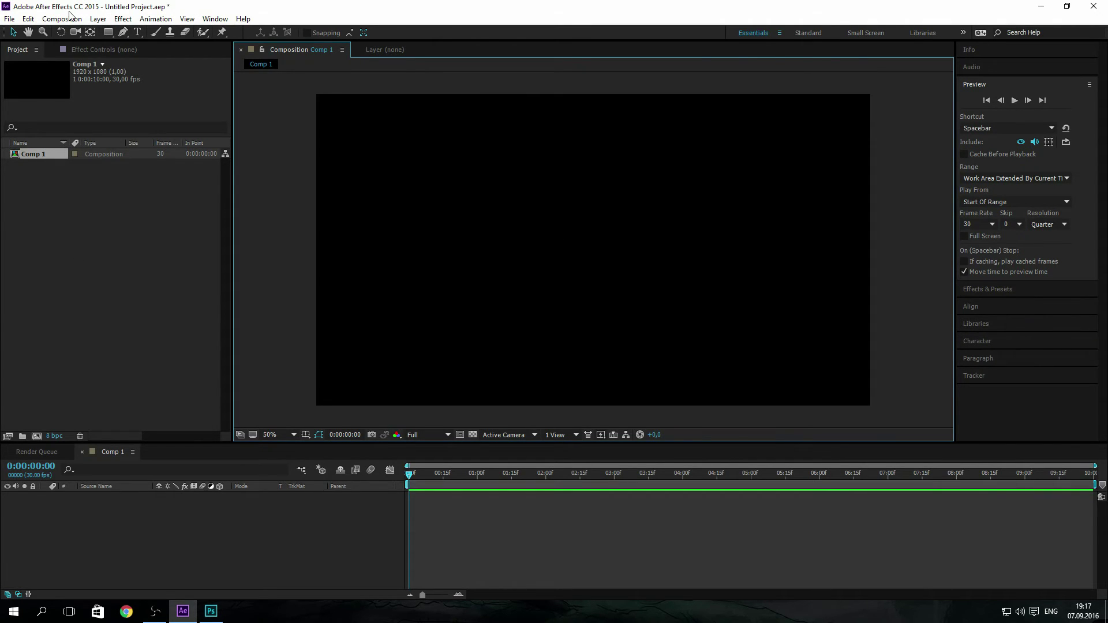
{"action": "left_click", "coordinate": [107, 32]}
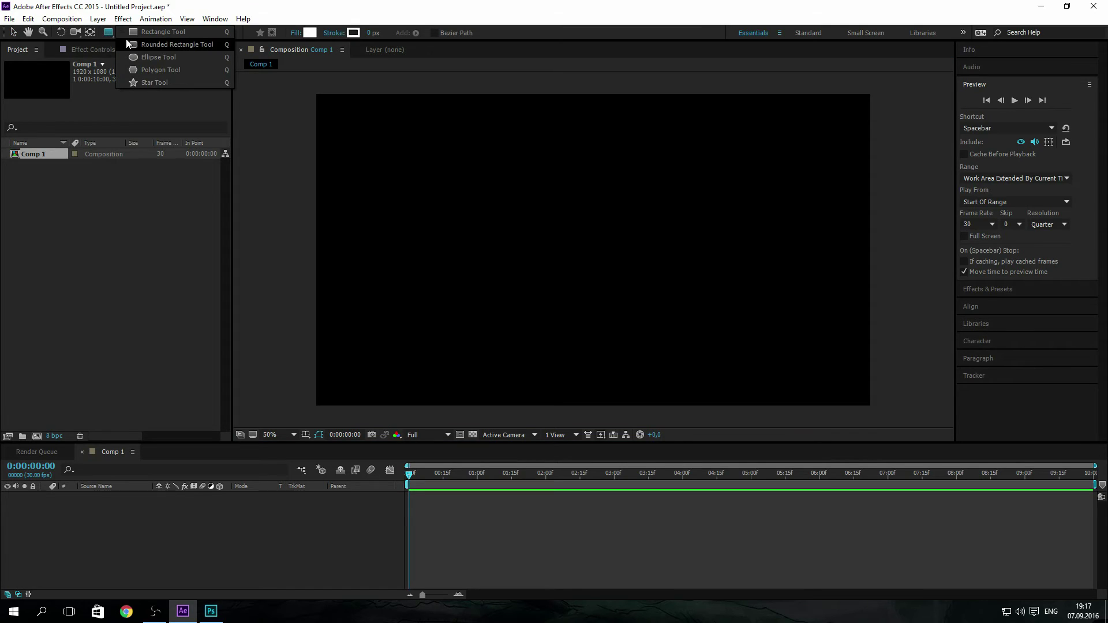
{"action": "left_click", "coordinate": [163, 32]}
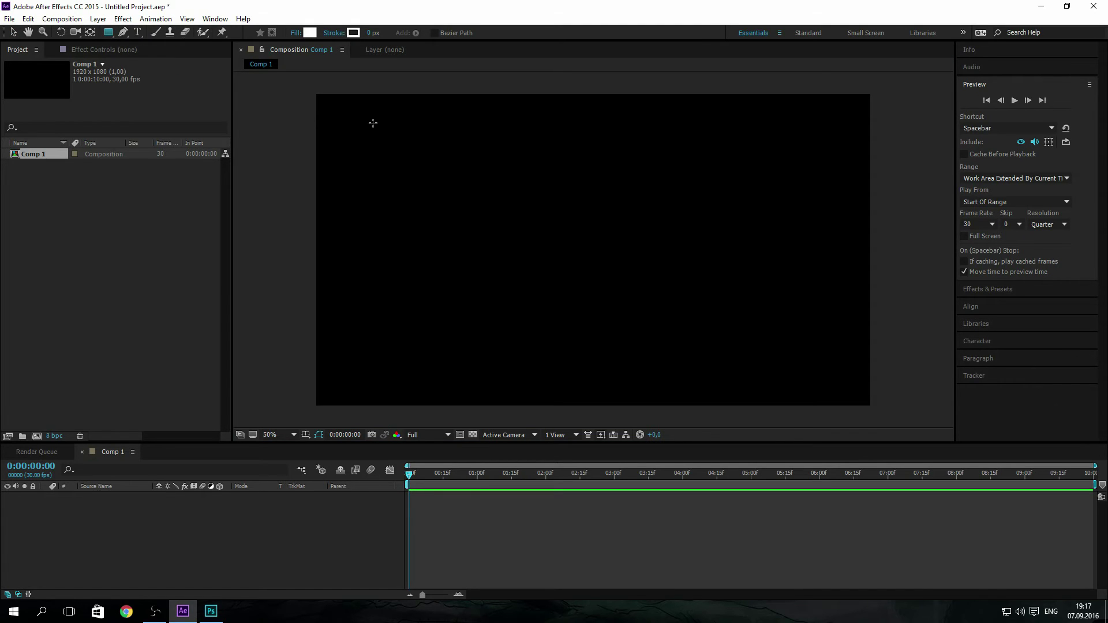
{"action": "left_click_drag", "start_coordinate": [372, 134], "coordinate": [465, 226]}
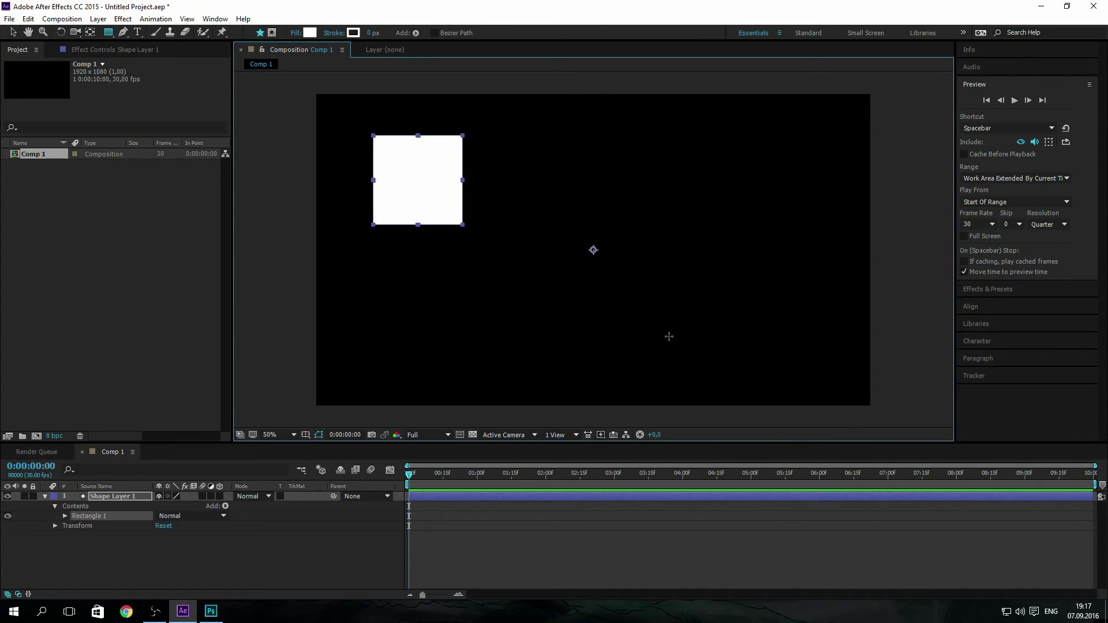
{"action": "mouse_move", "coordinate": [668, 336]}
{"action": "left_mouse_down"}
{"action": "mouse_move", "coordinate": [658, 261]}
{"action": "mouse_move", "coordinate": [594, 260]}
{"action": "left_mouse_up"}
{"action": "left_click_drag", "start_coordinate": [790, 282], "coordinate": [886, 187]}
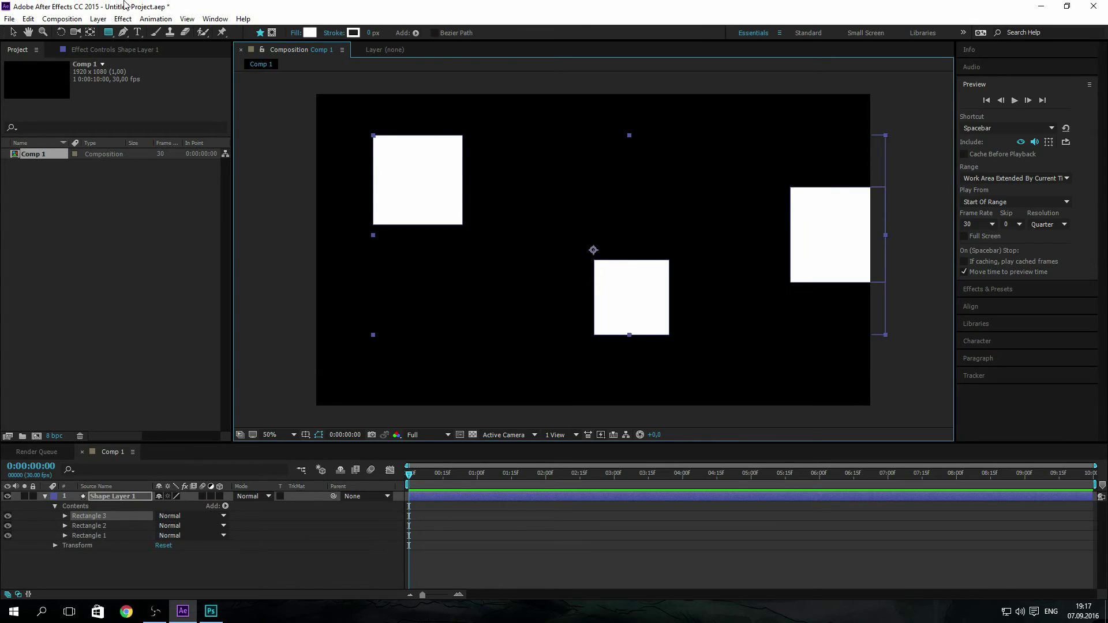
Draw a tilted four-sided shape with the Pen tool.
{"action": "left_click", "coordinate": [122, 32]}
{"action": "left_click", "coordinate": [555, 179]}
{"action": "left_click", "coordinate": [564, 88]}
{"action": "left_click", "coordinate": [676, 118]}
{"action": "left_click", "coordinate": [665, 195]}
{"action": "left_click", "coordinate": [555, 179]}
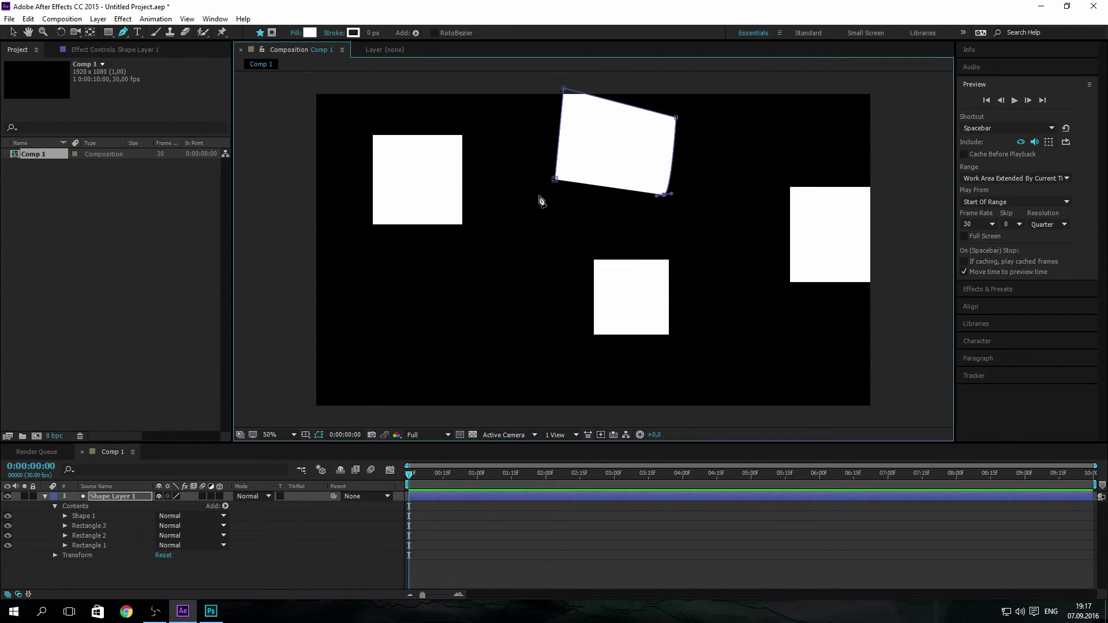
Draw a closed curved two-lobed Bezier shape at the lower left.
{"action": "left_click_drag", "start_coordinate": [423, 354], "coordinate": [424, 361]}
{"action": "left_click_drag", "start_coordinate": [406, 310], "coordinate": [403, 293]}
{"action": "left_click_drag", "start_coordinate": [466, 279], "coordinate": [572, 311]}
{"action": "left_click_drag", "start_coordinate": [551, 267], "coordinate": [507, 305]}
{"action": "left_click_drag", "start_coordinate": [469, 375], "coordinate": [426, 357]}
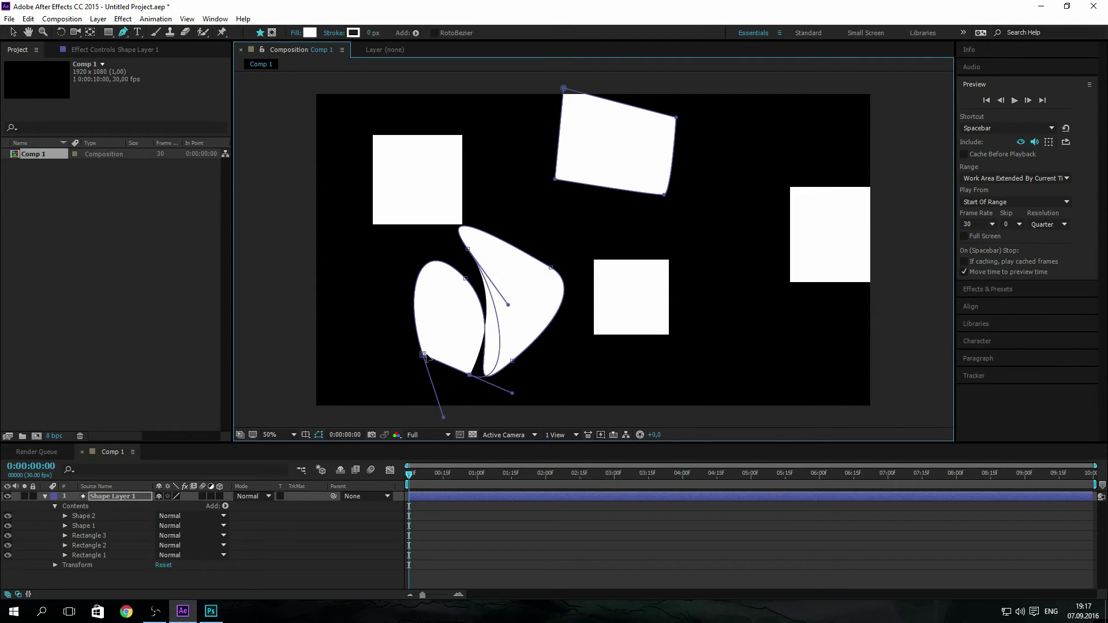
{"action": "left_click", "coordinate": [423, 354]}
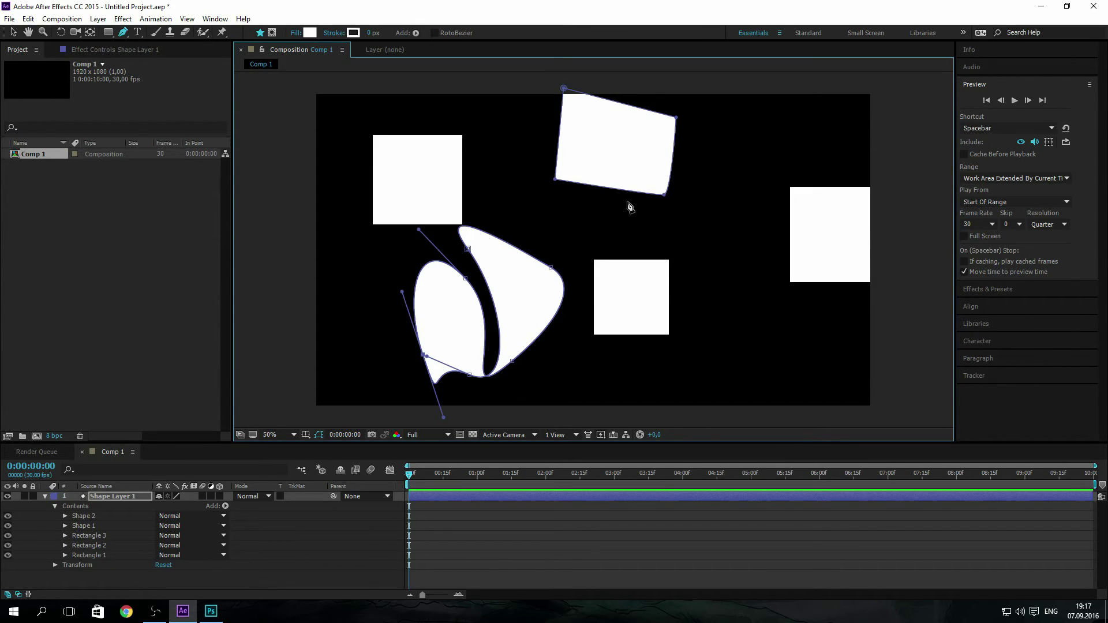
Select the shapes and move them left in the frame.
{"action": "left_click", "coordinate": [13, 32]}
{"action": "left_click_drag", "start_coordinate": [517, 242], "coordinate": [561, 268]}
{"action": "left_click_drag", "start_coordinate": [517, 296], "coordinate": [483, 310]}
{"action": "left_click", "coordinate": [929, 219]}
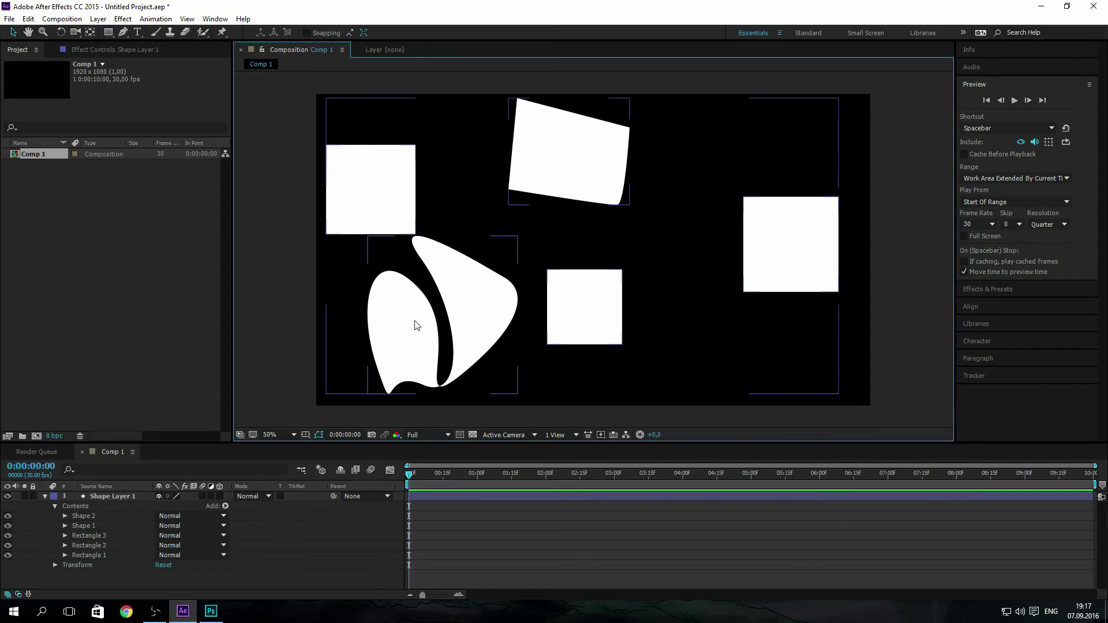
Bring Photoshop to the front and cancel the New document dialog, leaving the workspace empty.
{"action": "left_click", "coordinate": [211, 612]}
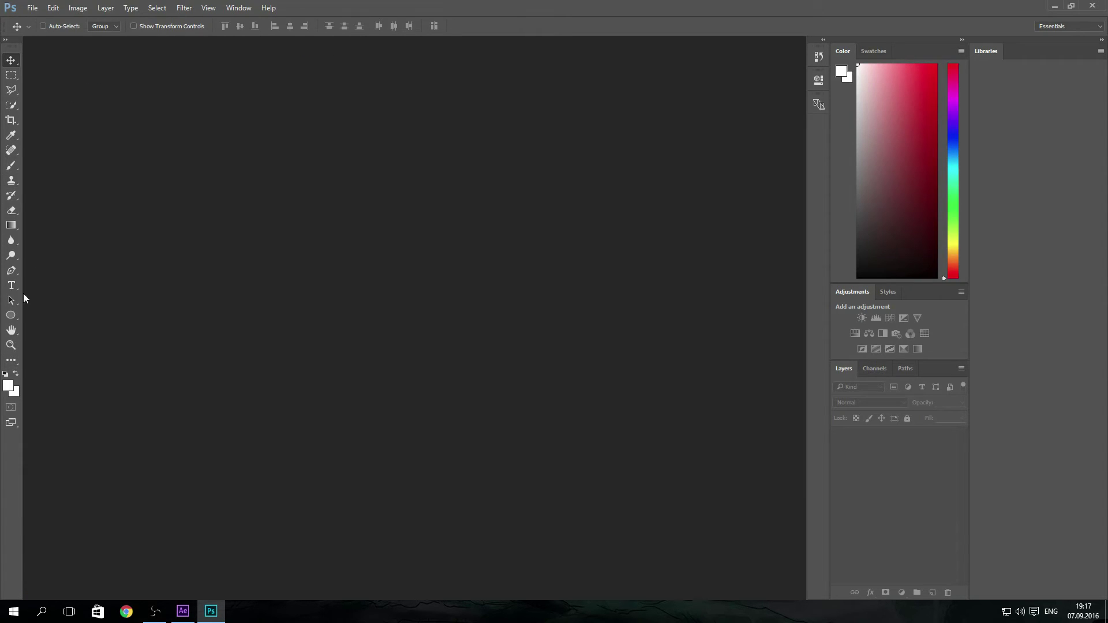
{"action": "left_click", "coordinate": [32, 8]}
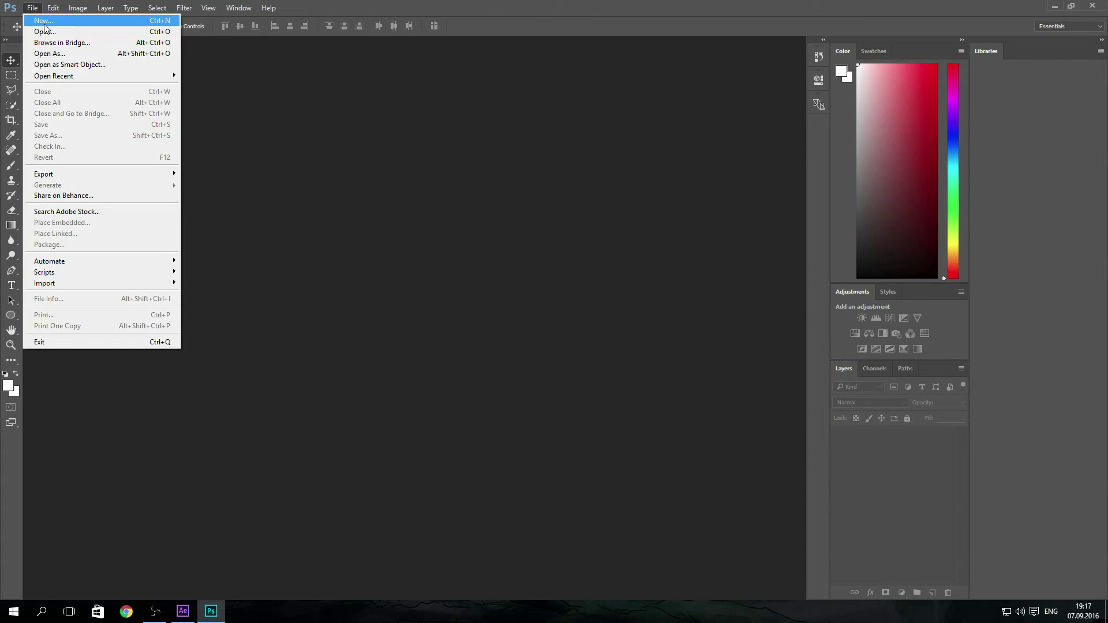
{"action": "left_click", "coordinate": [46, 21]}
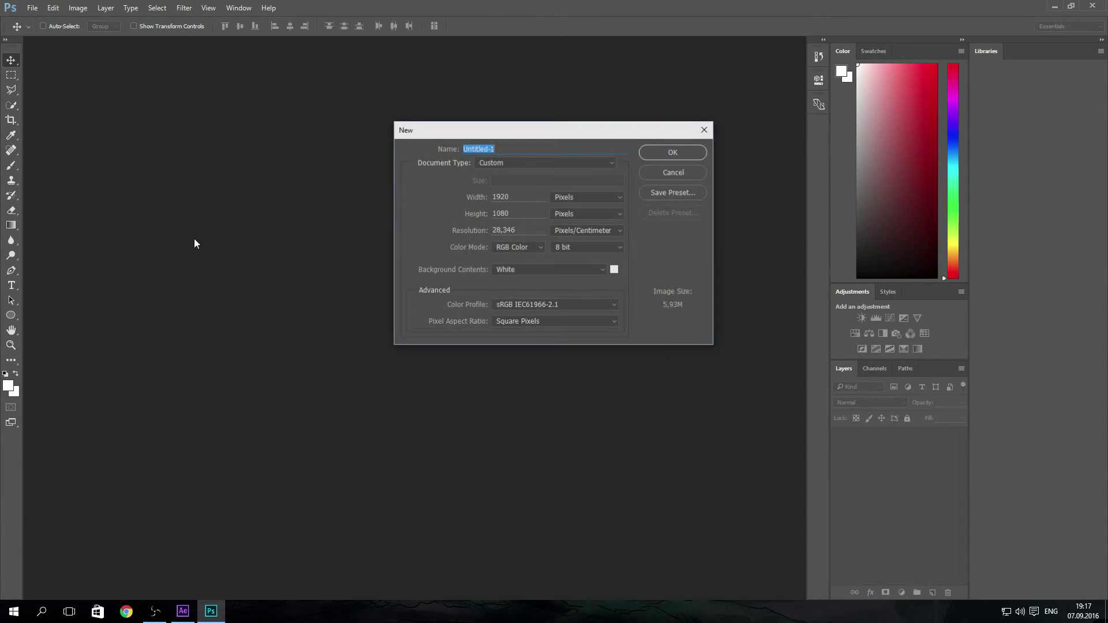
{"action": "left_click", "coordinate": [684, 151]}
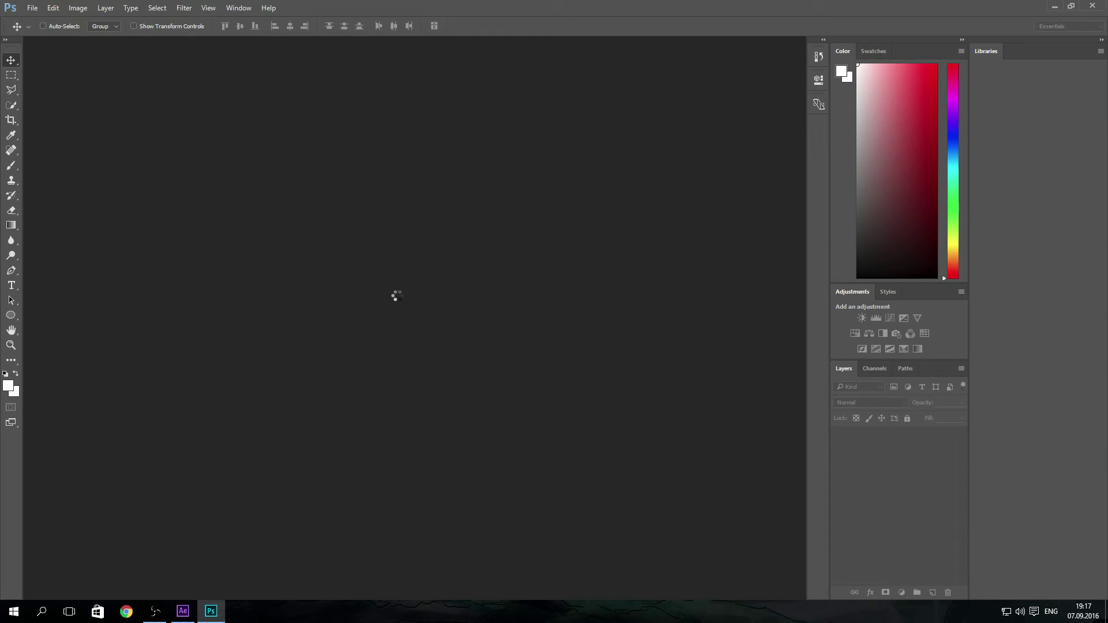
Delete Shape Layer 1 from the Comp 1 timeline, leaving an empty black composition.
{"action": "left_click", "coordinate": [182, 611]}
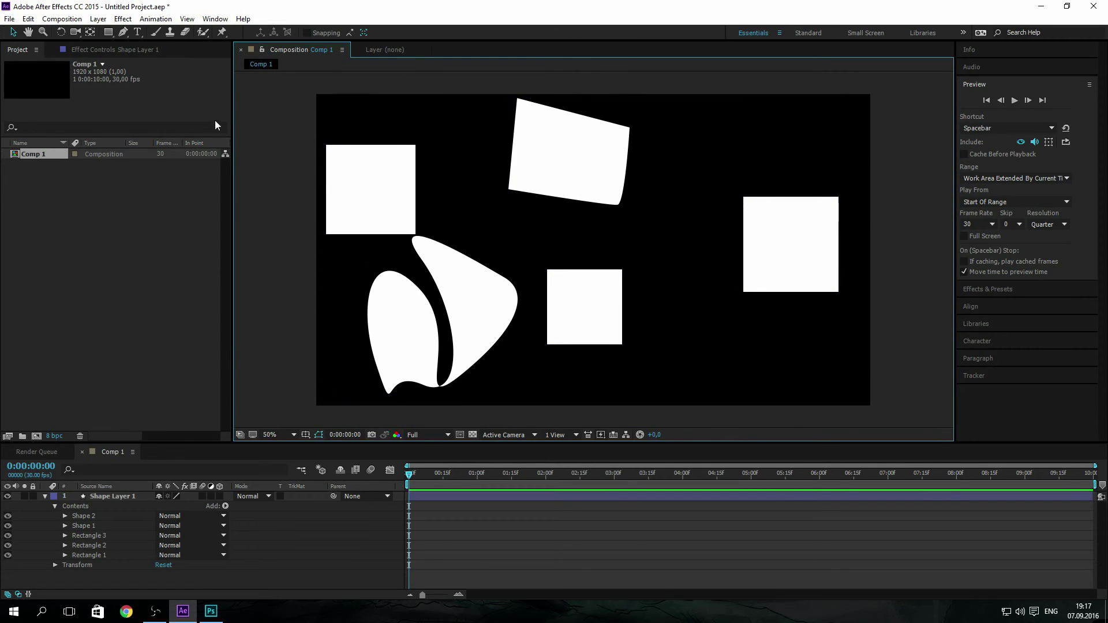
{"action": "left_click", "coordinate": [82, 506]}
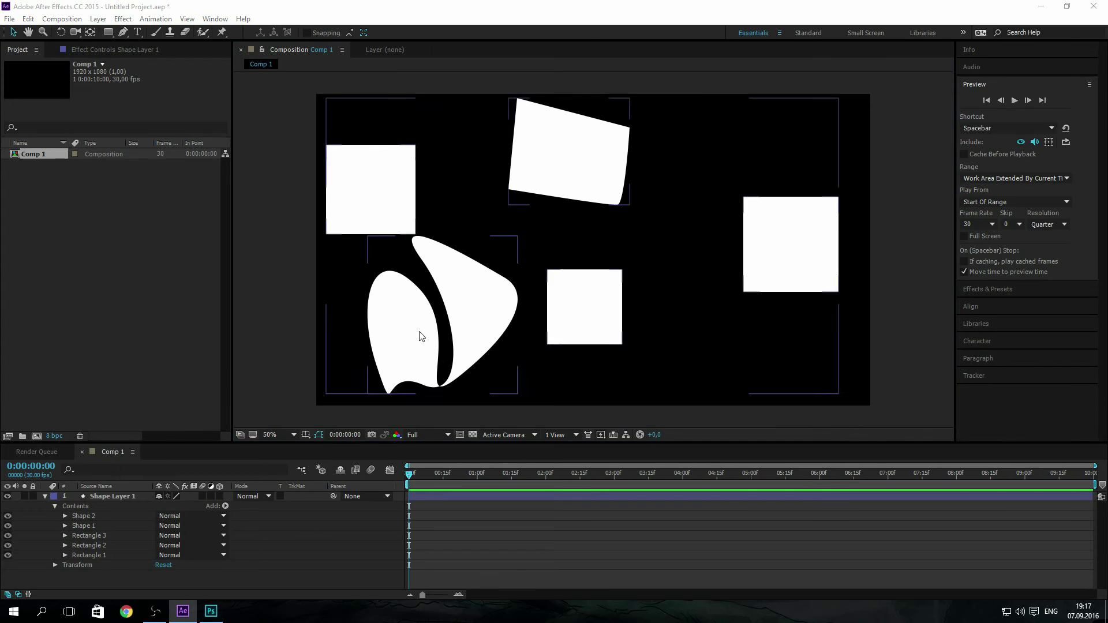
{"action": "left_click", "coordinate": [211, 611]}
{"action": "left_click", "coordinate": [182, 611]}
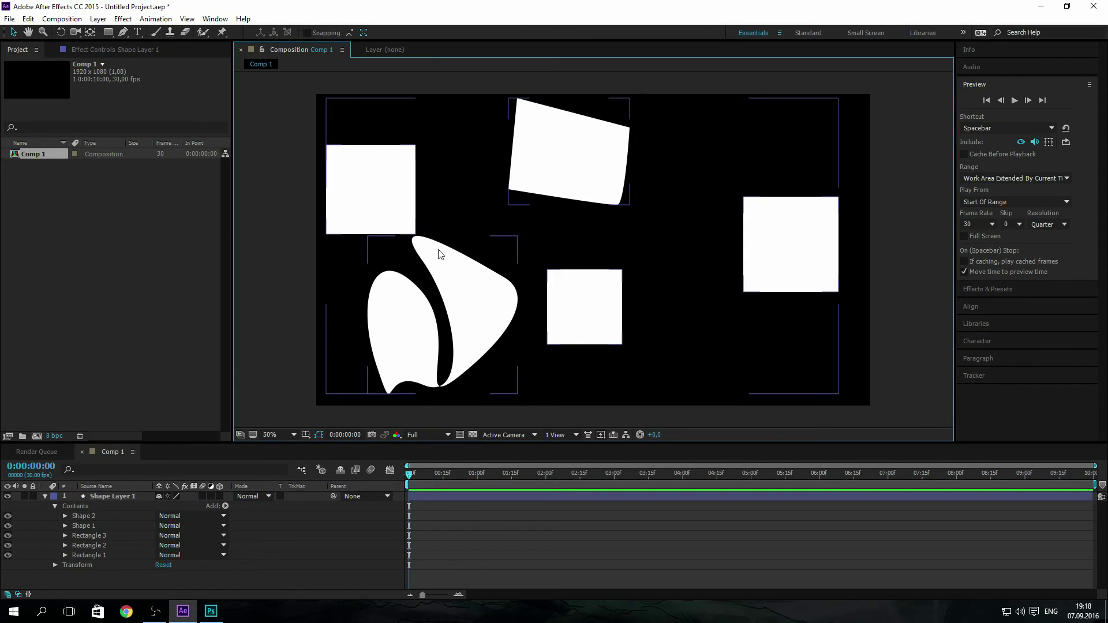
{"action": "left_click", "coordinate": [113, 496]}
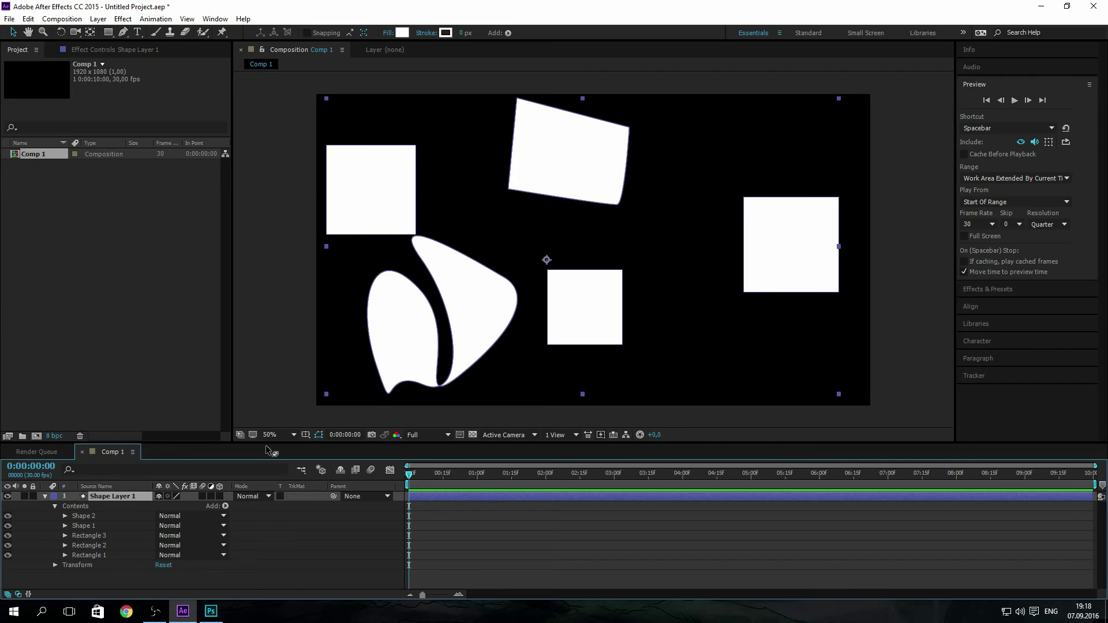
{"action": "key", "text": "Delete"}
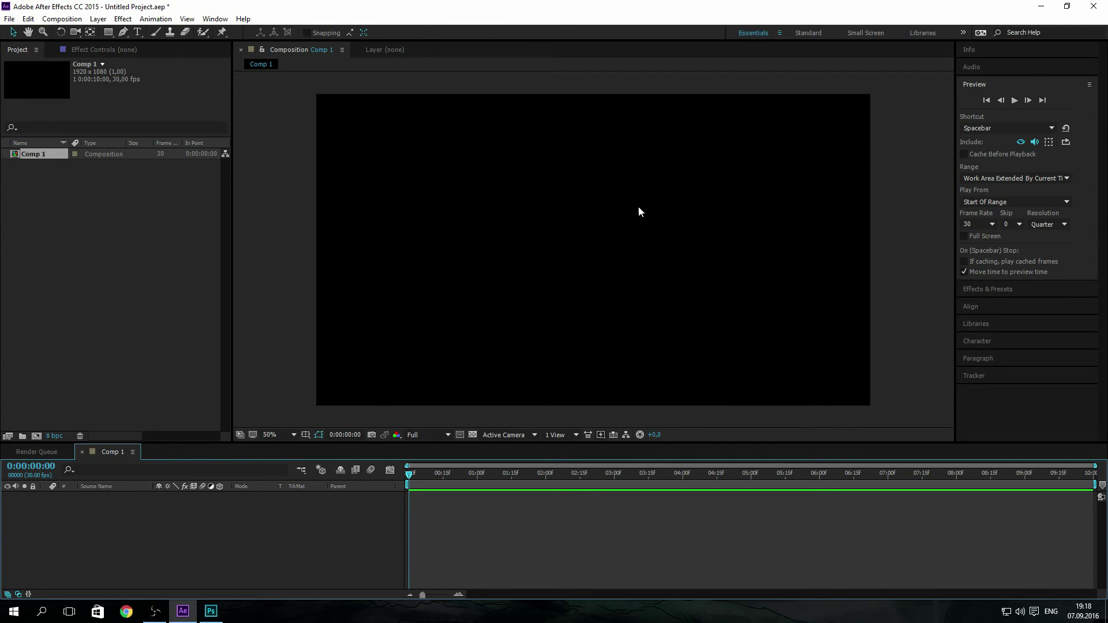
Import the black-and-white portrait JPEG into the After Effects project via Import > File.
{"action": "right_click", "coordinate": [94, 234]}
{"action": "mouse_move", "coordinate": [145, 291]}
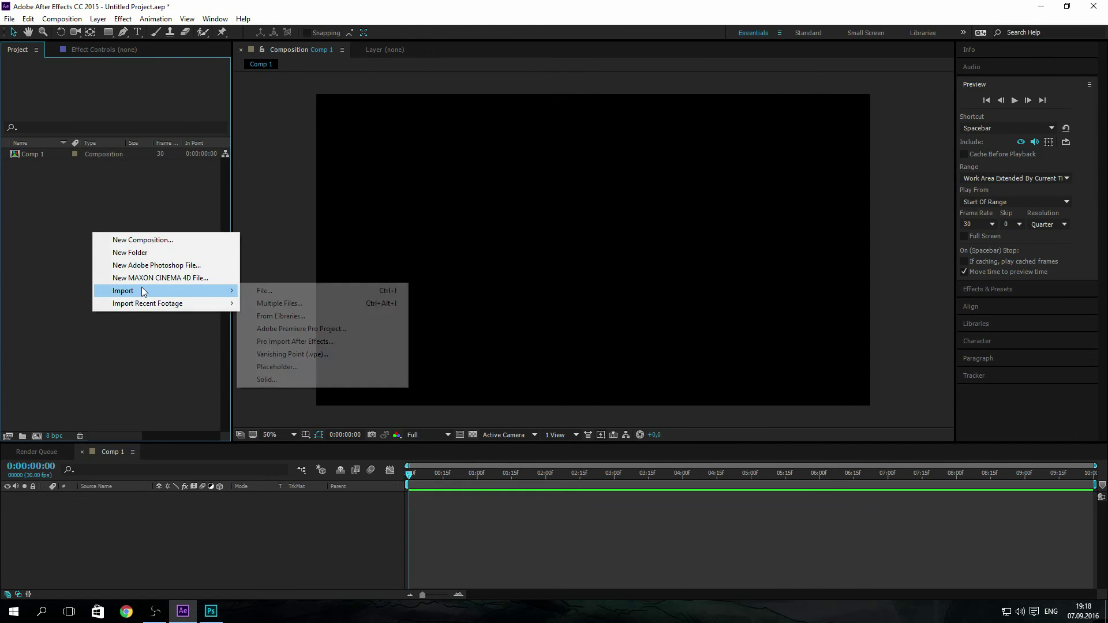
{"action": "left_click", "coordinate": [296, 293]}
{"action": "scroll", "coordinate": [155, 217], "scroll_direction": "down", "scroll_amount": 10}
{"action": "scroll", "coordinate": [173, 215], "scroll_direction": "up", "scroll_amount": 1}
{"action": "left_click", "coordinate": [188, 175]}
{"action": "left_click", "coordinate": [185, 148]}
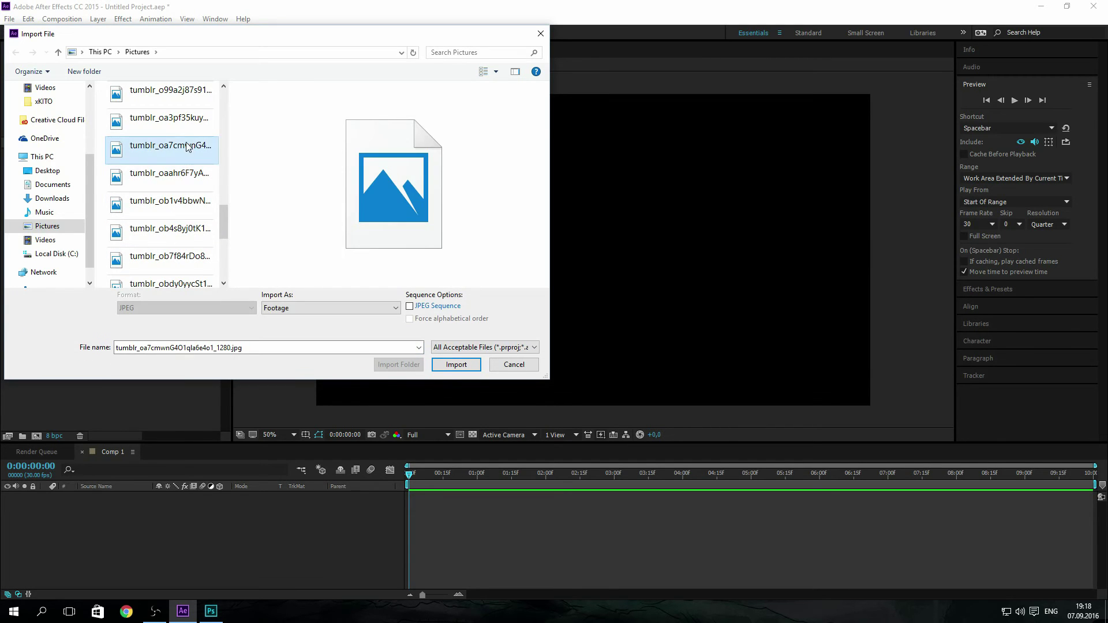
{"action": "scroll", "coordinate": [185, 148], "scroll_direction": "up", "scroll_amount": 1}
{"action": "left_click", "coordinate": [197, 173]}
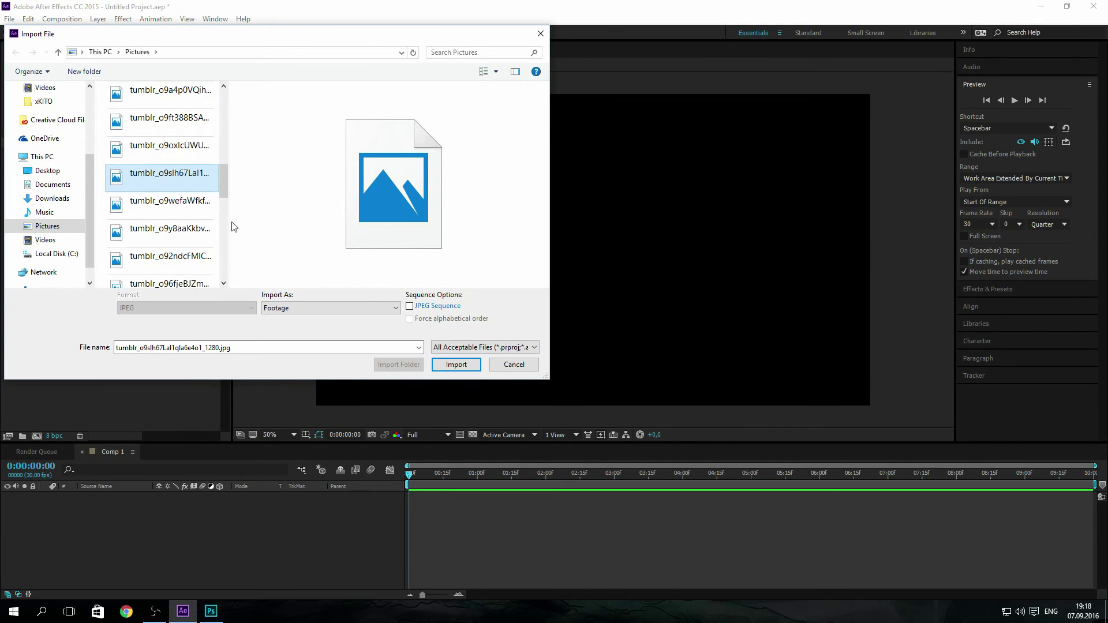
{"action": "left_click", "coordinate": [455, 365]}
Add the portrait to Comp 1 and scale it up to span the frame's width.
{"action": "left_click_drag", "start_coordinate": [27, 157], "coordinate": [95, 508]}
{"action": "key", "text": "comma"}
{"action": "key", "text": "comma"}
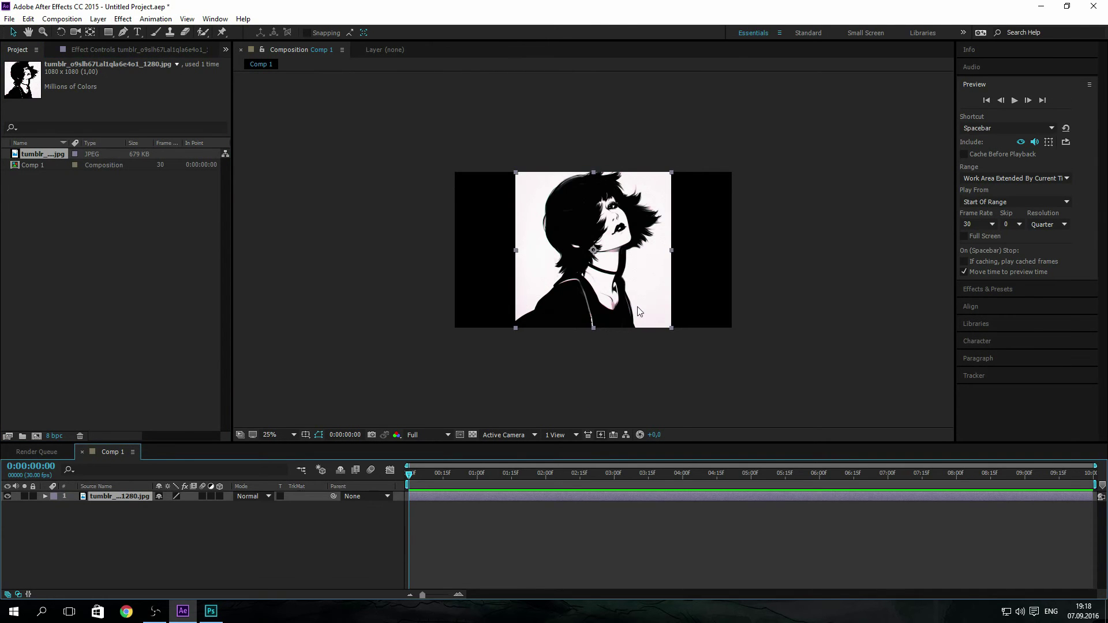
{"action": "left_click_drag", "start_coordinate": [670, 173], "coordinate": [734, 109]}
{"action": "left_click_drag", "start_coordinate": [685, 224], "coordinate": [684, 286]}
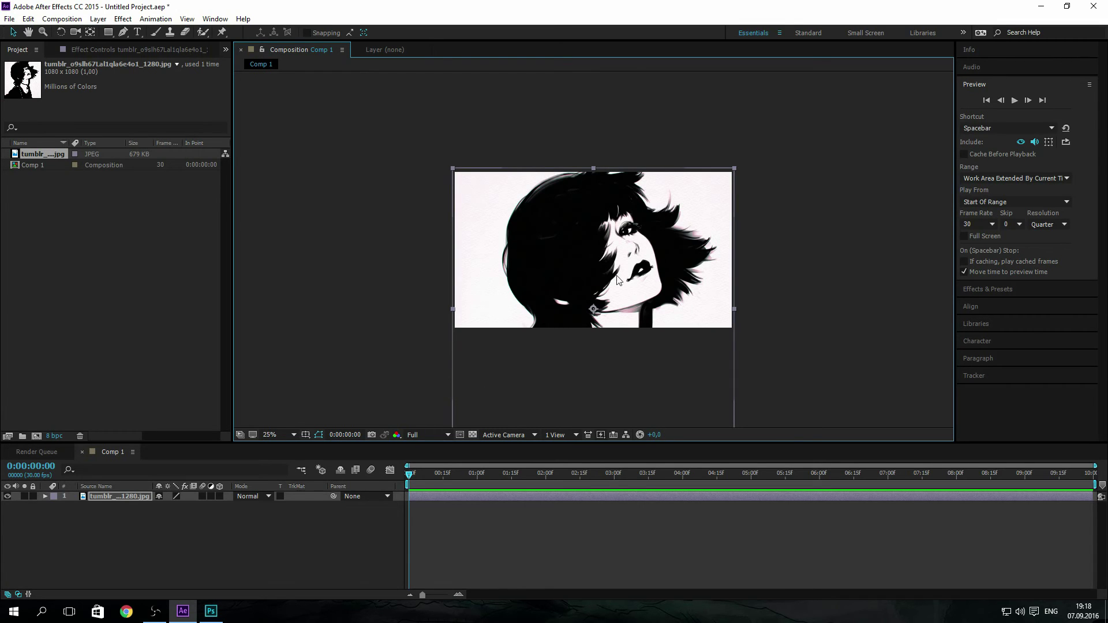
{"action": "left_click", "coordinate": [855, 317]}
{"action": "key", "text": "comma"}
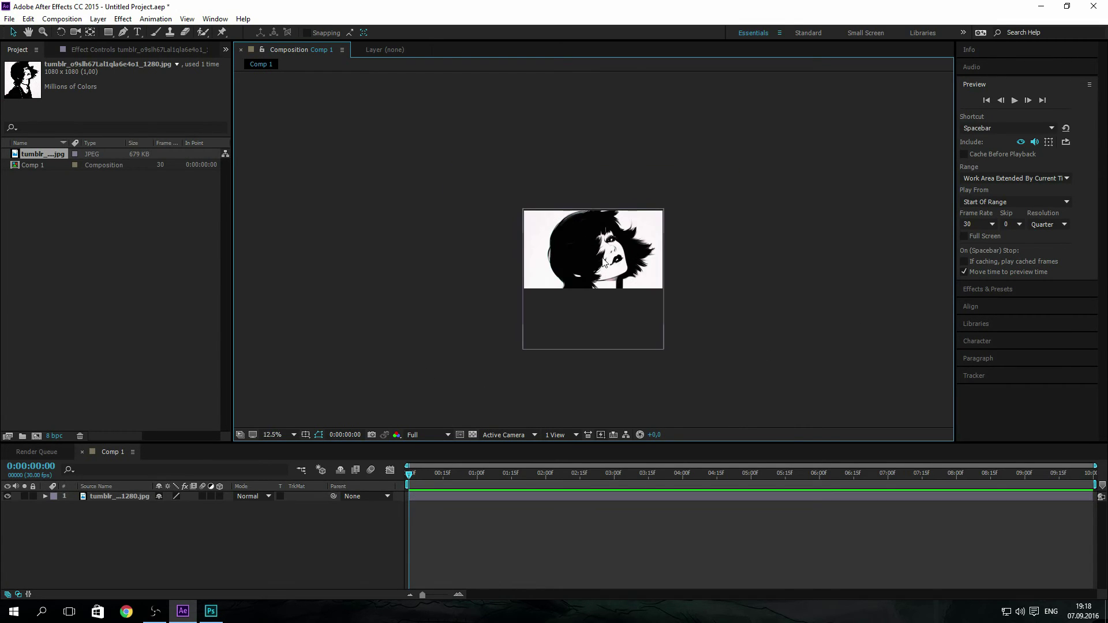
{"action": "scroll", "coordinate": [603, 262], "scroll_direction": "up", "scroll_amount": 1}
{"action": "scroll", "coordinate": [594, 278], "scroll_direction": "up", "scroll_amount": 1}
{"action": "scroll", "coordinate": [642, 220], "scroll_direction": "down", "scroll_amount": 1}
{"action": "scroll", "coordinate": [649, 240], "scroll_direction": "up", "scroll_amount": 2}
{"action": "scroll", "coordinate": [649, 240], "scroll_direction": "down", "scroll_amount": 1}
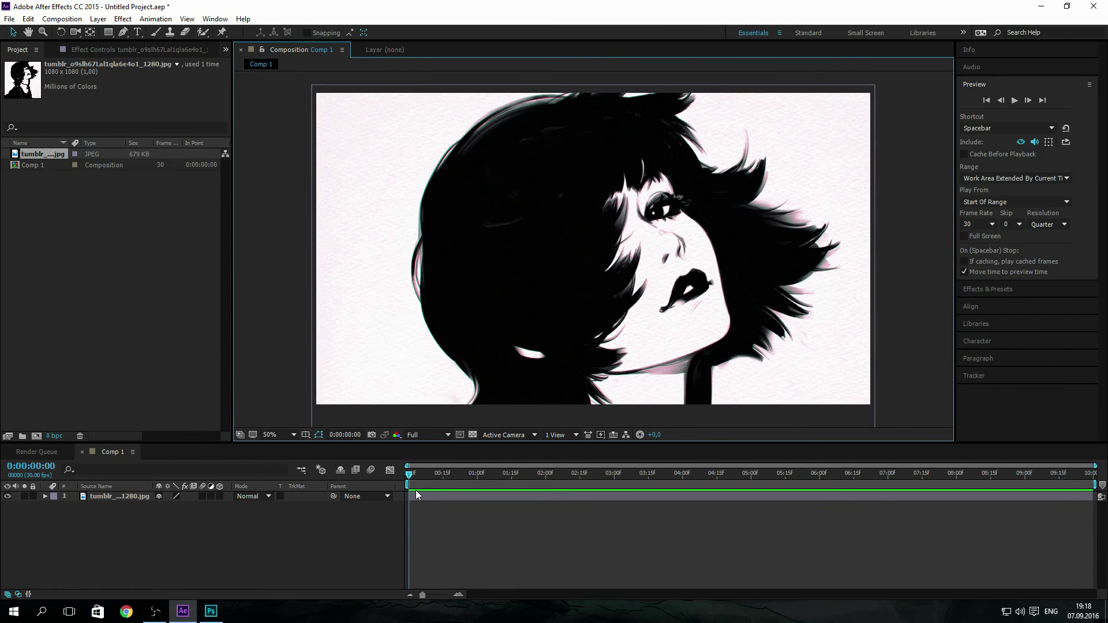
Add a white text layer reading 'asdasd' over the dark hair at the top.
{"action": "left_click", "coordinate": [137, 31]}
{"action": "left_click", "coordinate": [668, 298]}
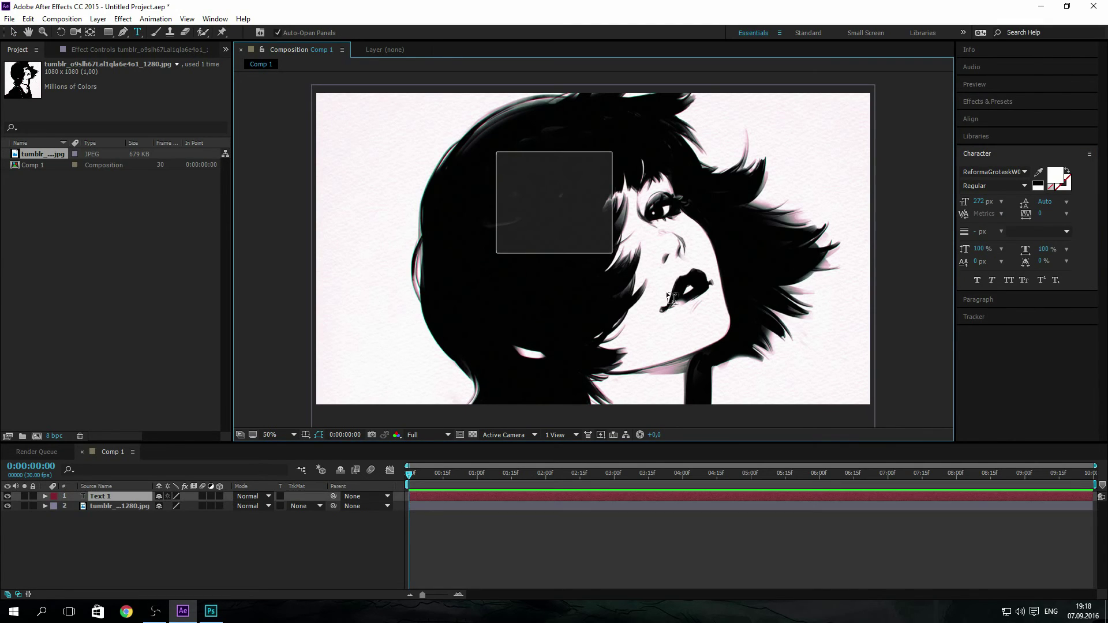
{"action": "type", "text": "asdasd"}
{"action": "key", "text": "Escape"}
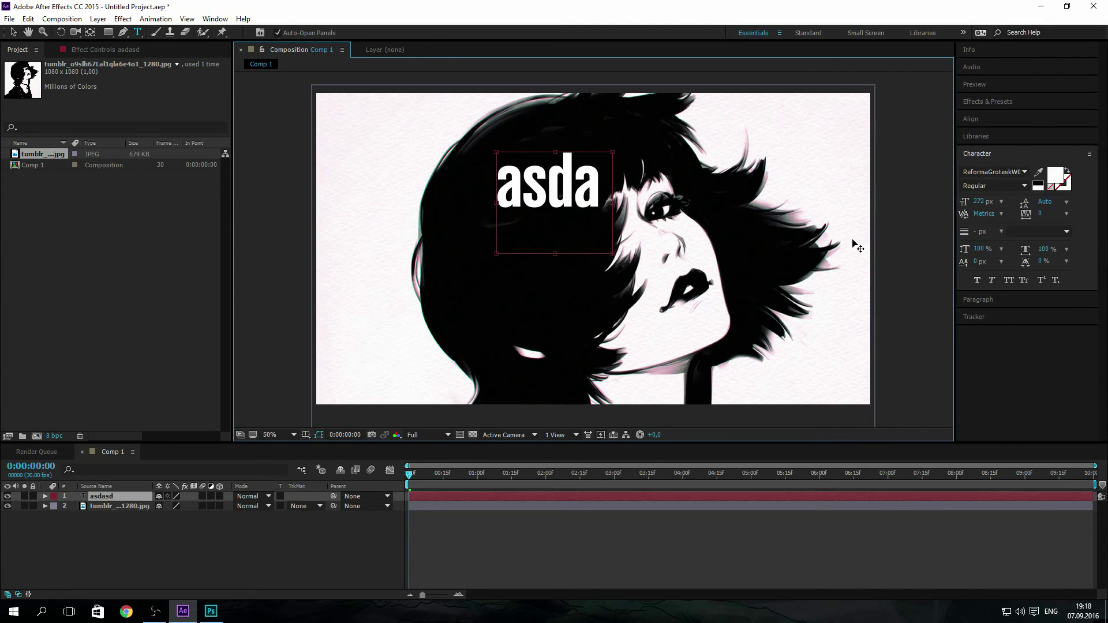
{"action": "left_click", "coordinate": [12, 31]}
{"action": "left_click", "coordinate": [89, 252]}
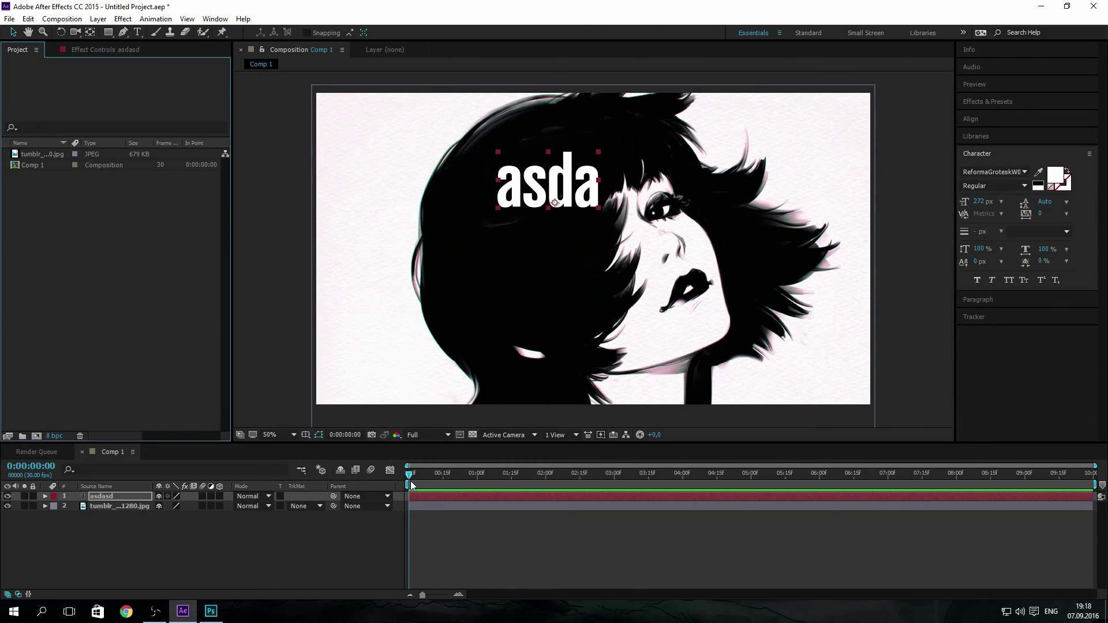
Scrub the timeline and toggle the text layer's visibility off and back on.
{"action": "left_click_drag", "start_coordinate": [411, 484], "coordinate": [445, 475]}
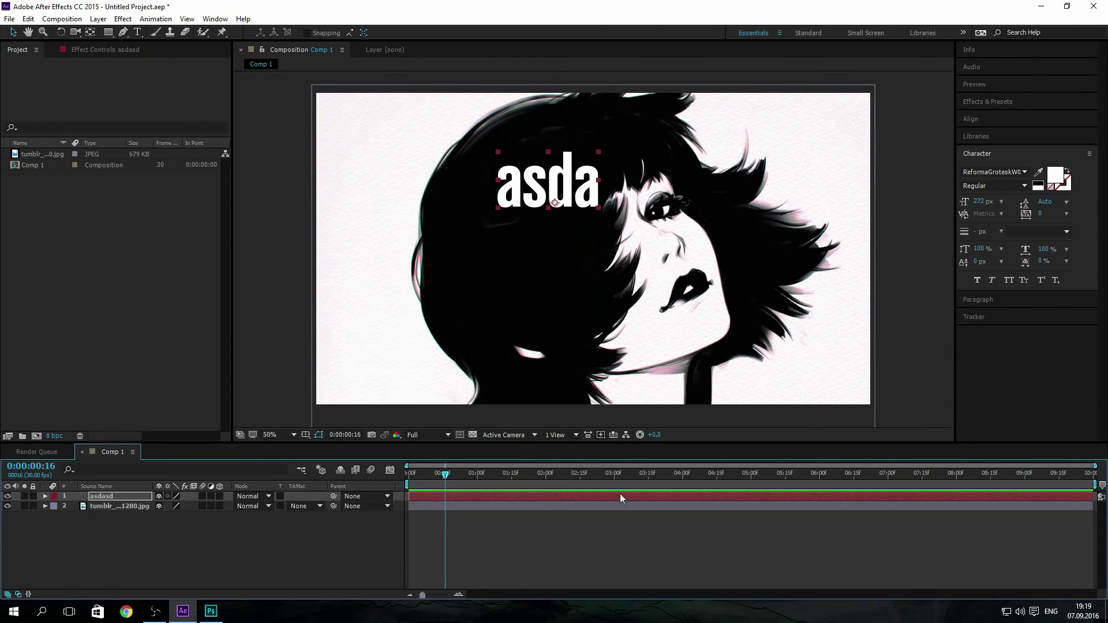
{"action": "left_click", "coordinate": [7, 496]}
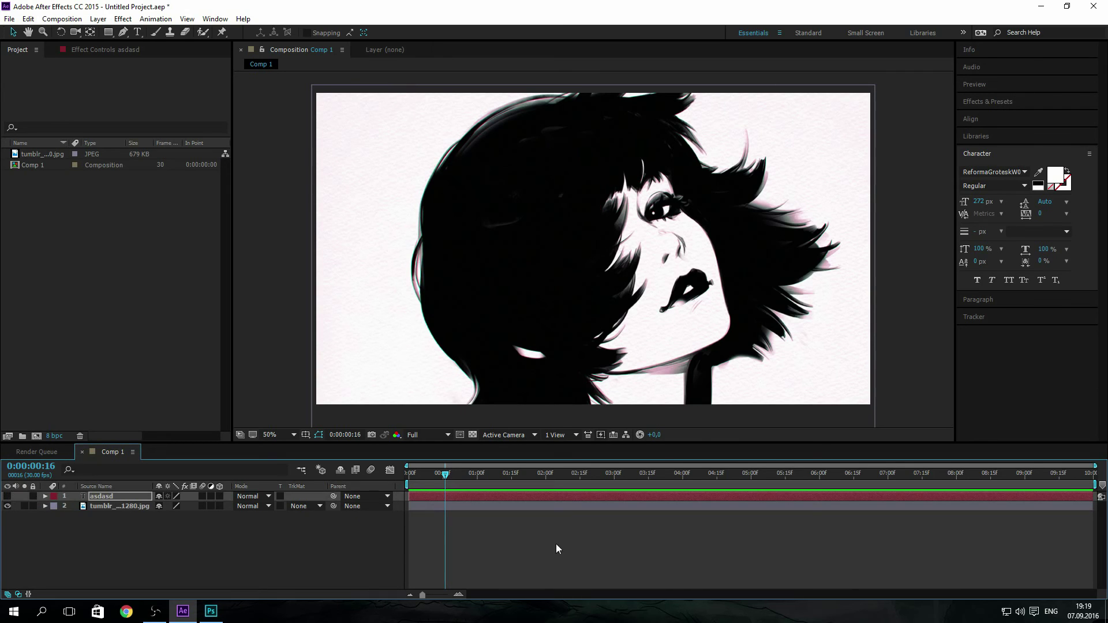
{"action": "left_click_drag", "start_coordinate": [445, 475], "coordinate": [404, 536]}
{"action": "left_click", "coordinate": [7, 496]}
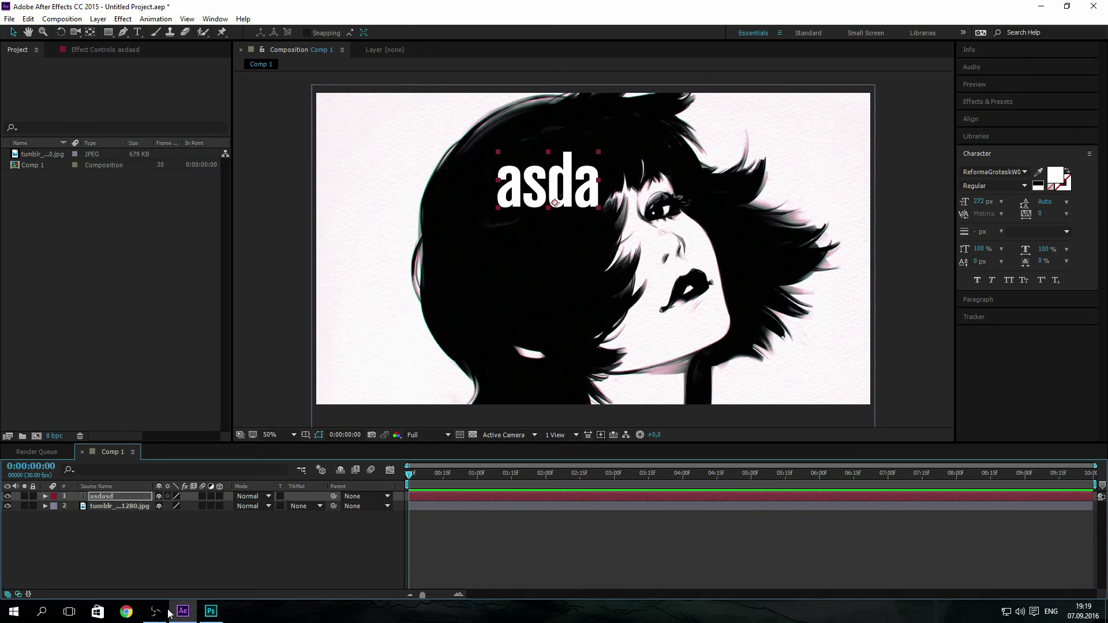
{"action": "right_click", "coordinate": [192, 578]}
{"action": "mouse_move", "coordinate": [231, 449]}
{"action": "left_click", "coordinate": [375, 544]}
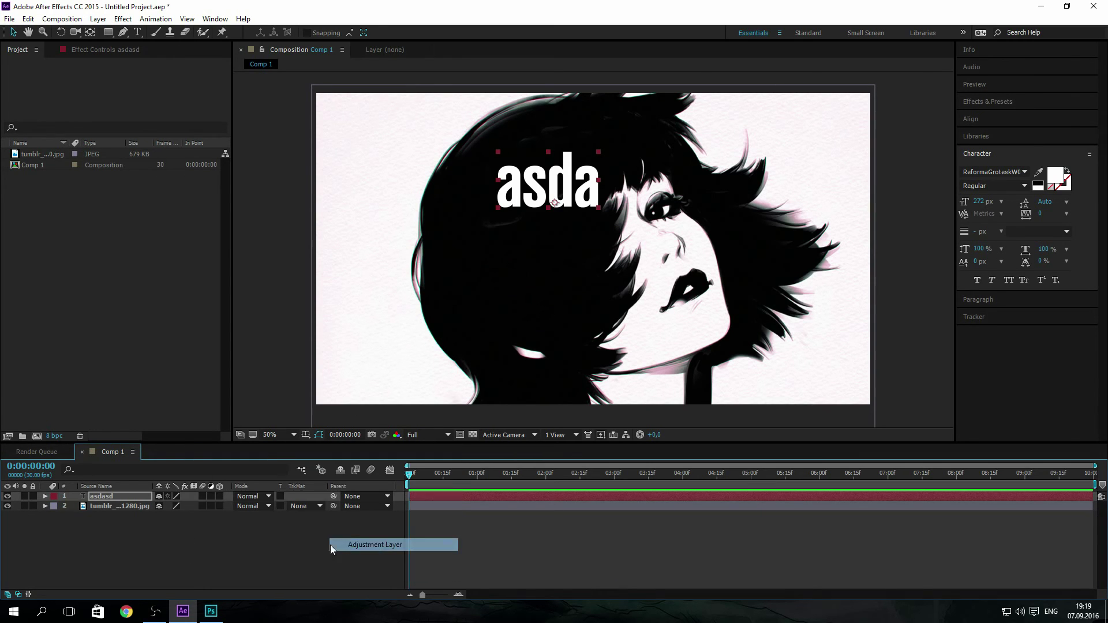
{"action": "left_click_drag", "start_coordinate": [128, 501], "coordinate": [128, 511]}
{"action": "left_click", "coordinate": [988, 107]}
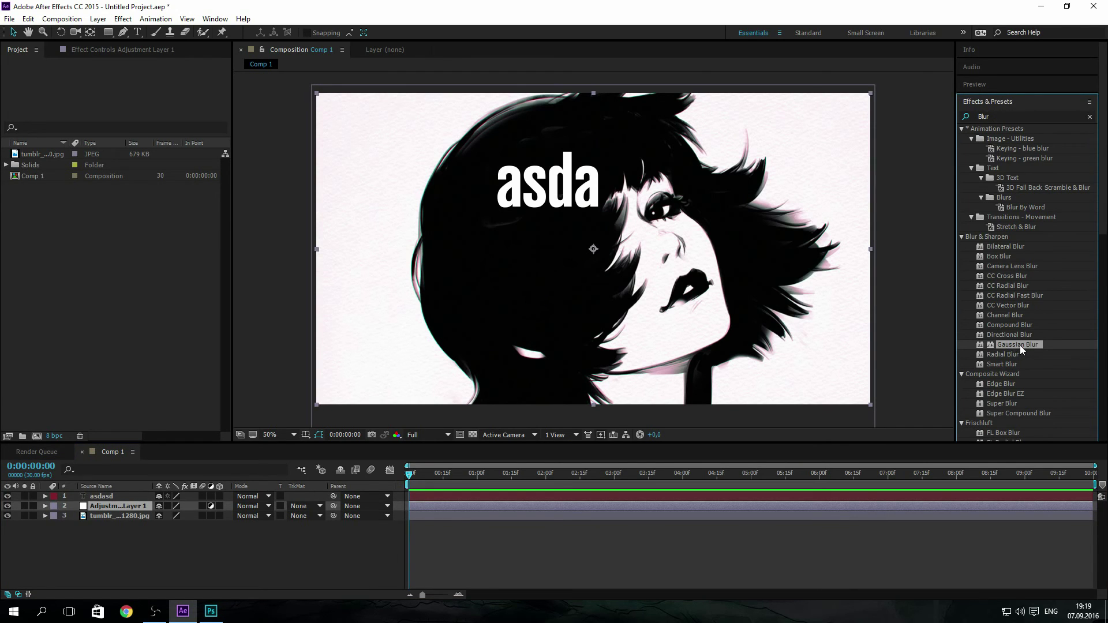
{"action": "left_click_drag", "start_coordinate": [1014, 349], "coordinate": [110, 508]}
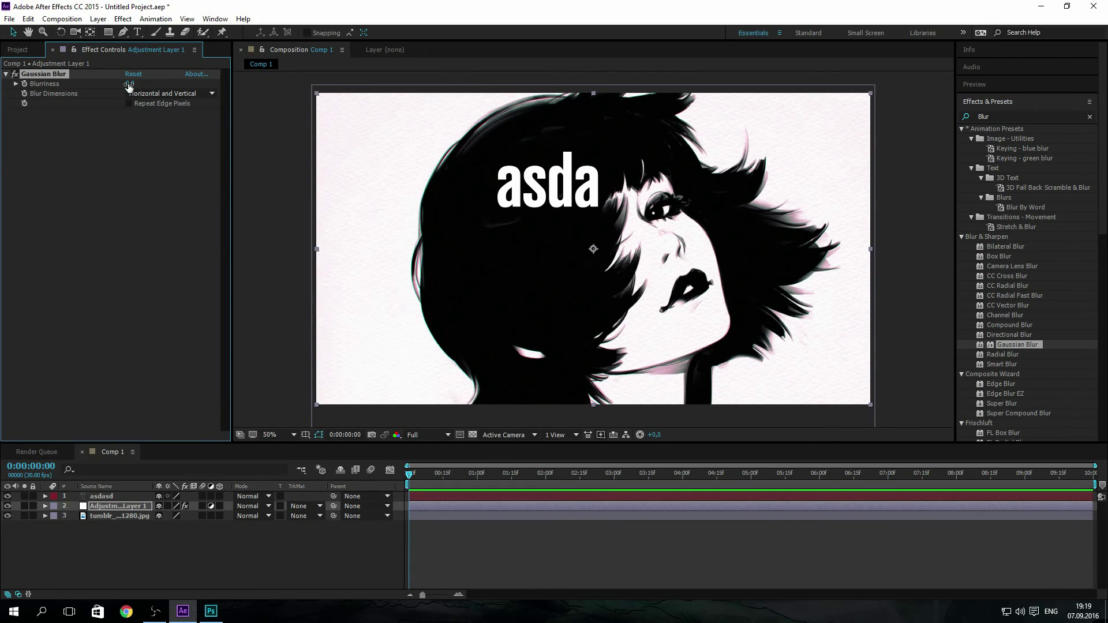
{"action": "left_click_drag", "start_coordinate": [130, 83], "coordinate": [457, 89]}
{"action": "left_click", "coordinate": [244, 194]}
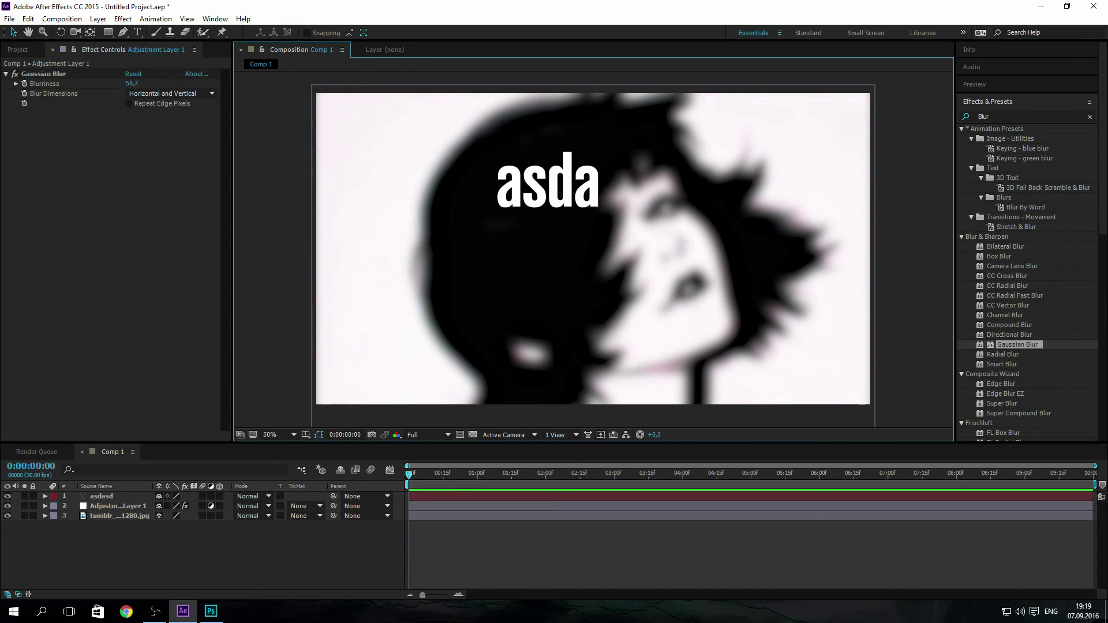
{"action": "left_click", "coordinate": [424, 475]}
{"action": "key", "text": "space"}
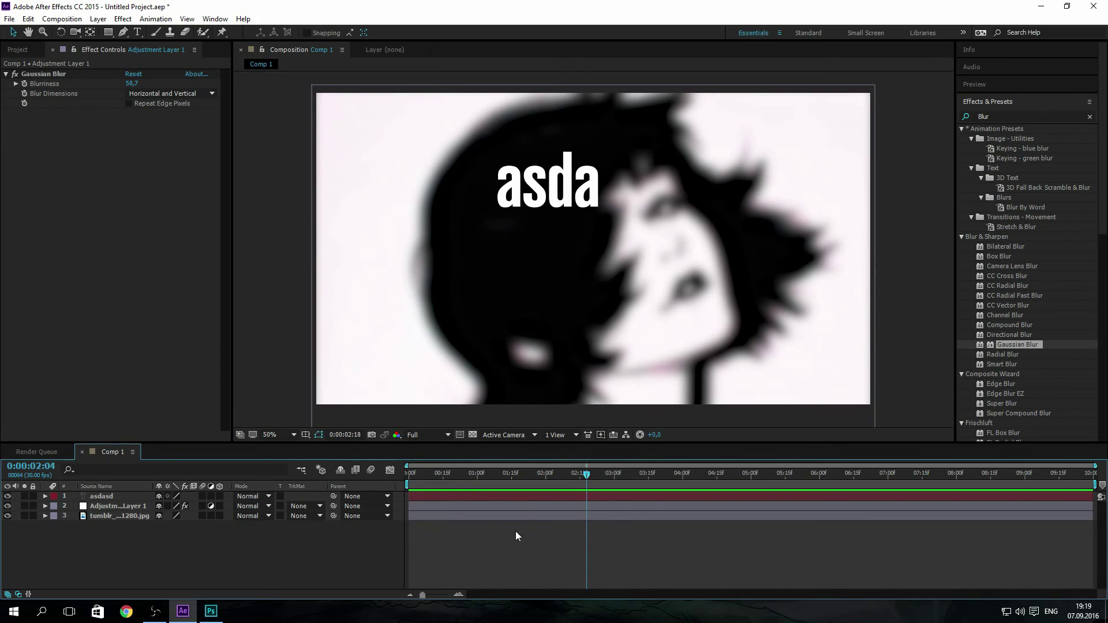
{"action": "key", "text": "space"}
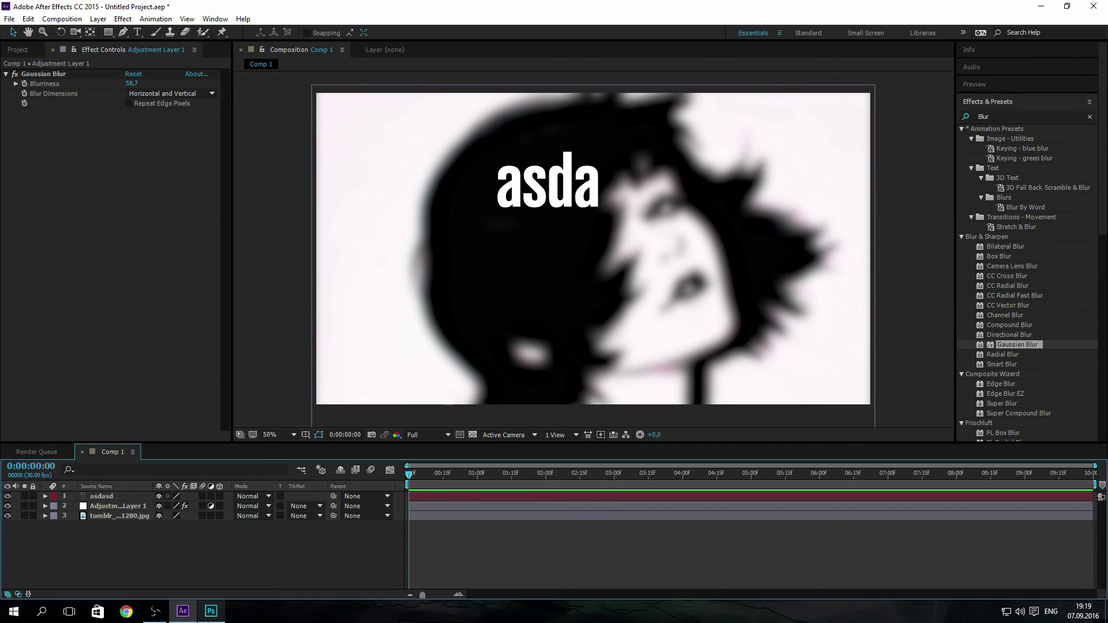
In Photoshop, use File > Open to open evelyn_by_tsuaii-d8572dg.jpg from Pictures.
{"action": "left_click", "coordinate": [210, 613]}
{"action": "left_click", "coordinate": [33, 8]}
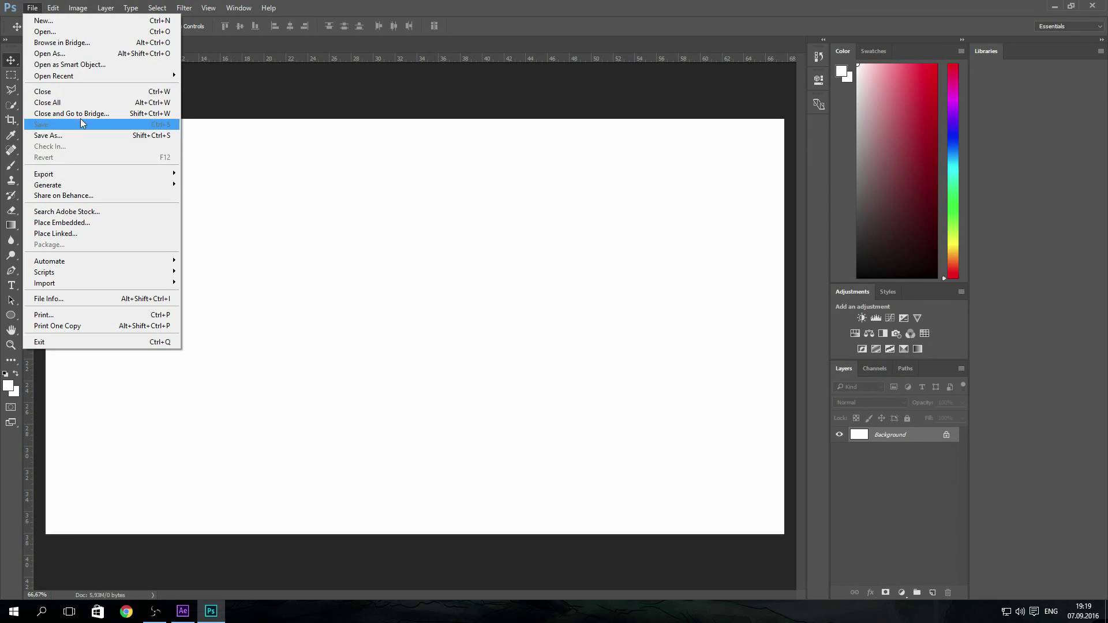
{"action": "left_click", "coordinate": [45, 21]}
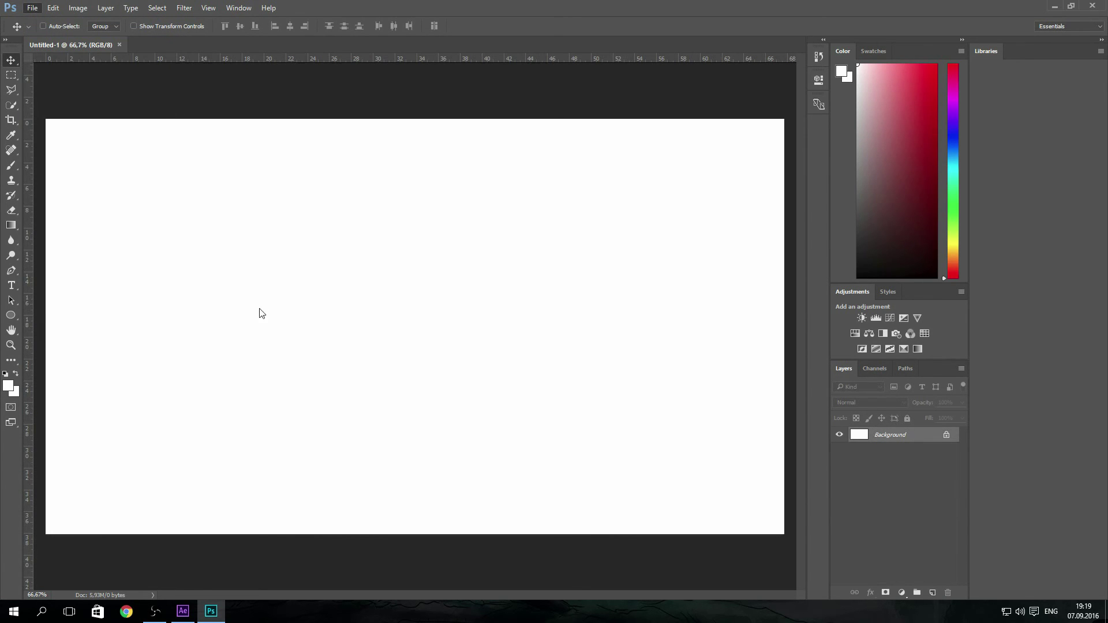
{"action": "scroll", "coordinate": [52, 217], "scroll_direction": "down", "scroll_amount": 2}
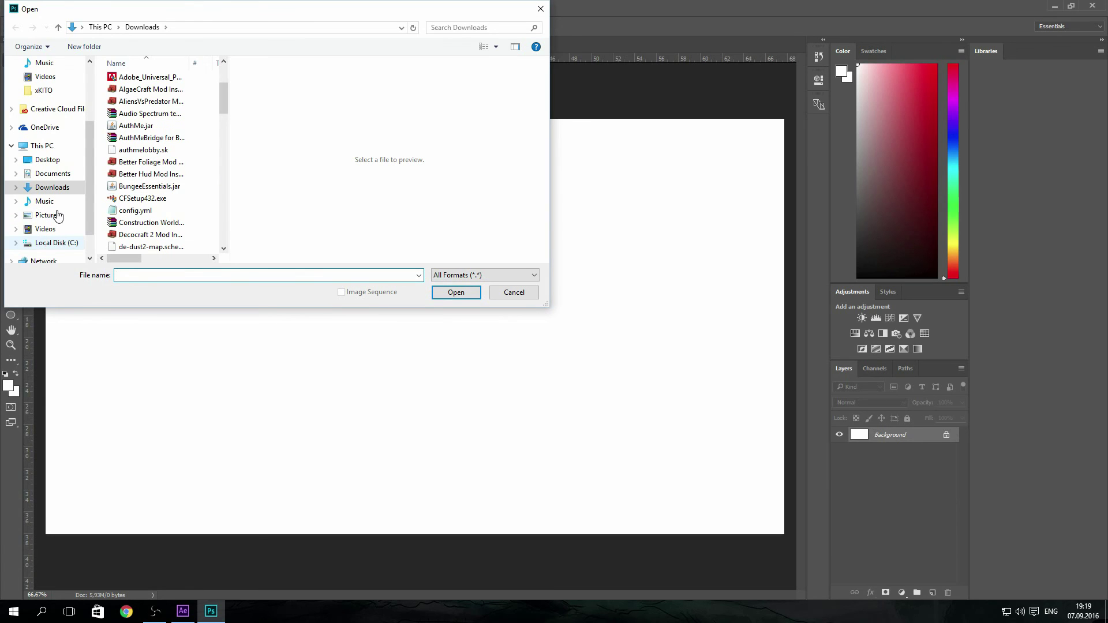
{"action": "left_click", "coordinate": [58, 214]}
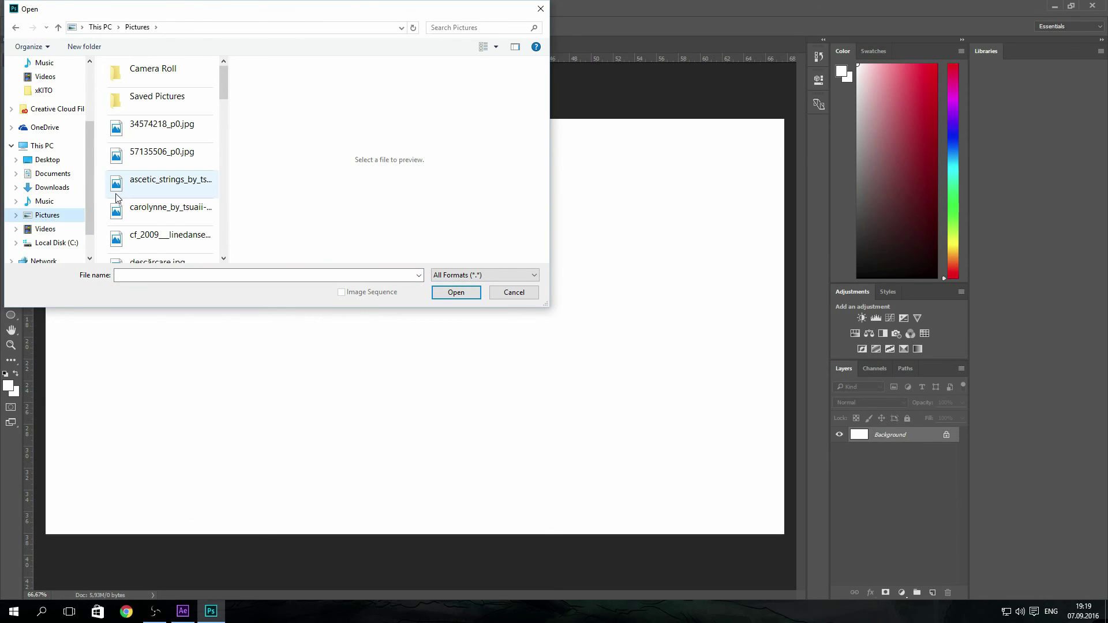
{"action": "scroll", "coordinate": [158, 231], "scroll_direction": "down", "scroll_amount": 2}
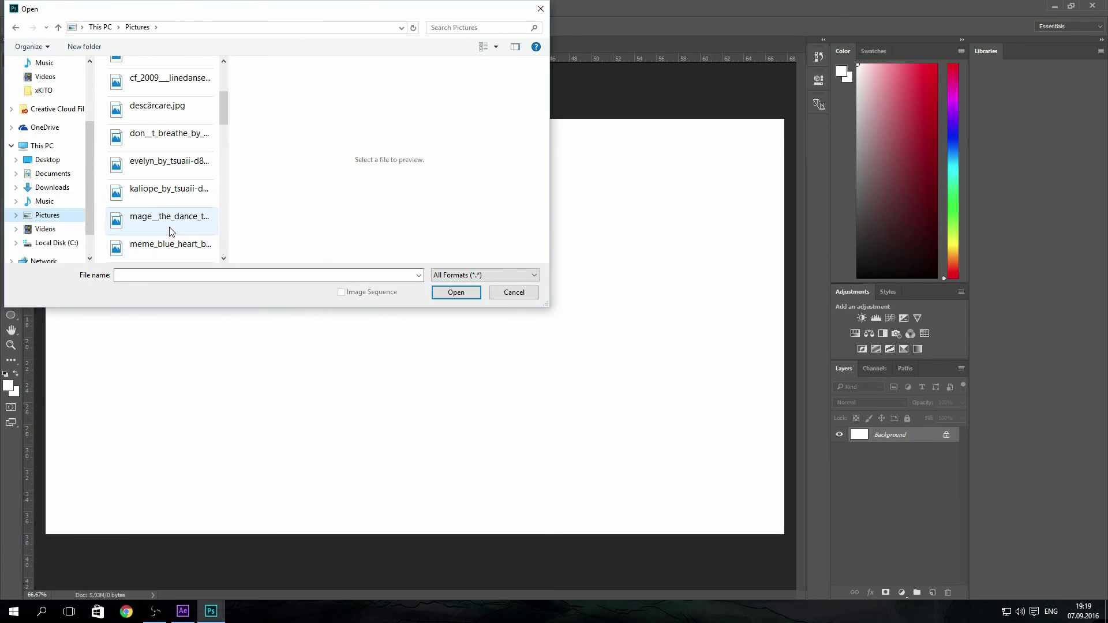
{"action": "scroll", "coordinate": [161, 179], "scroll_direction": "up", "scroll_amount": 2}
{"action": "scroll", "coordinate": [173, 173], "scroll_direction": "down", "scroll_amount": 1}
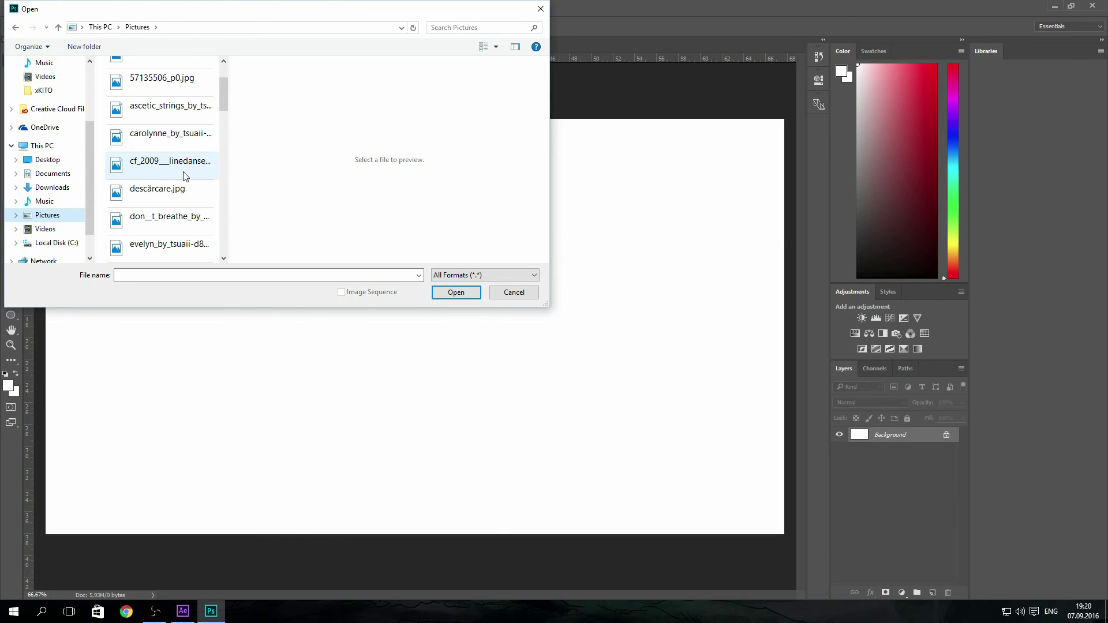
{"action": "scroll", "coordinate": [185, 177], "scroll_direction": "up", "scroll_amount": 1}
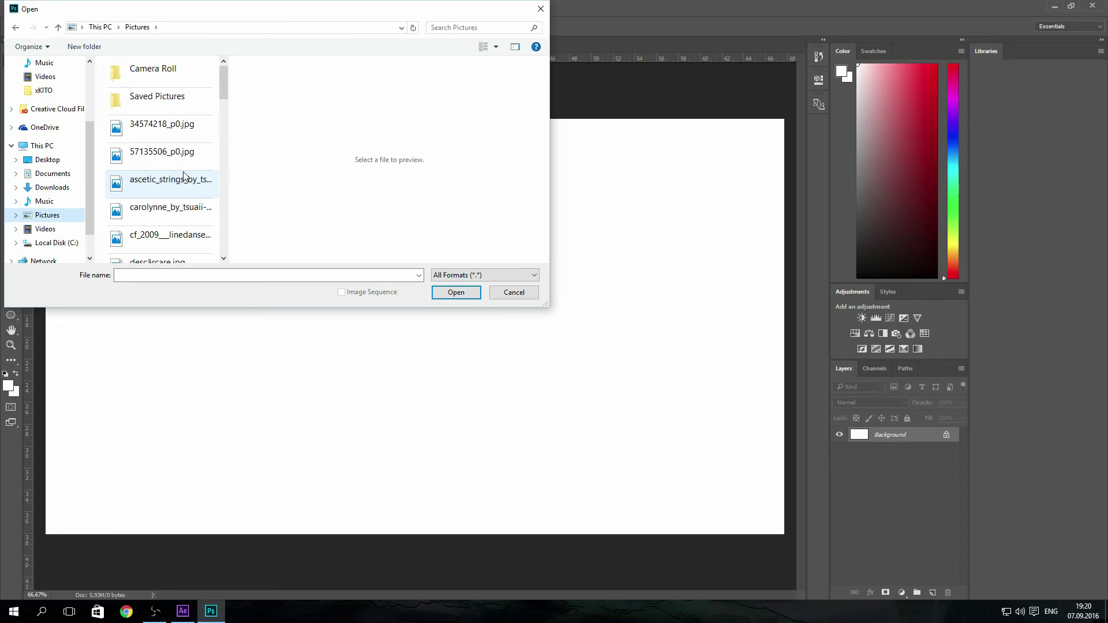
{"action": "scroll", "coordinate": [185, 177], "scroll_direction": "down", "scroll_amount": 2}
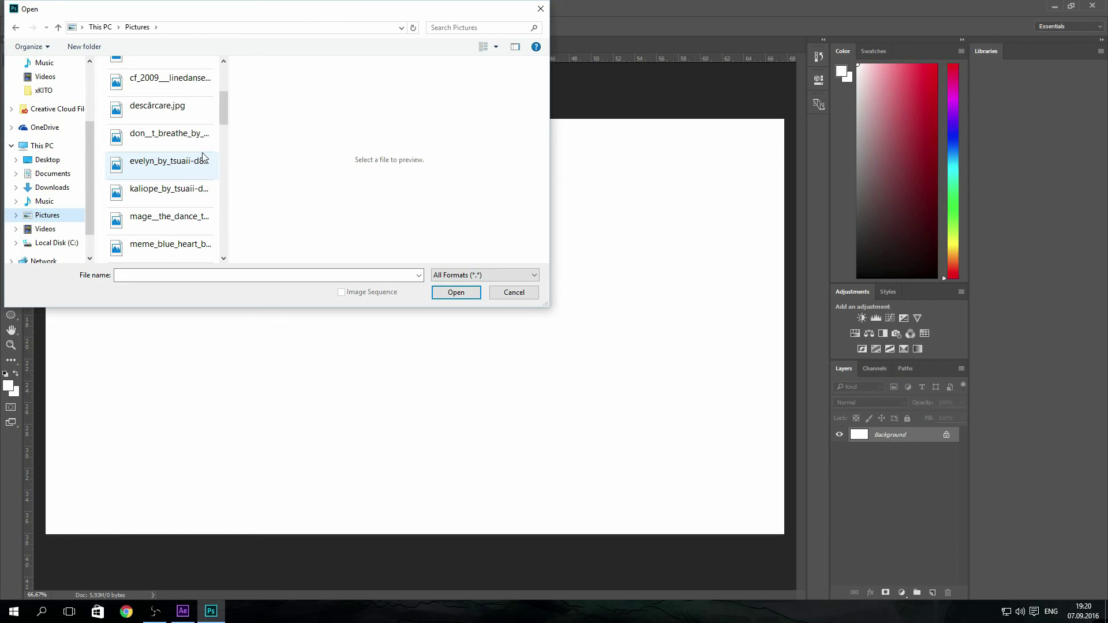
{"action": "left_click", "coordinate": [193, 173]}
{"action": "left_click", "coordinate": [459, 294]}
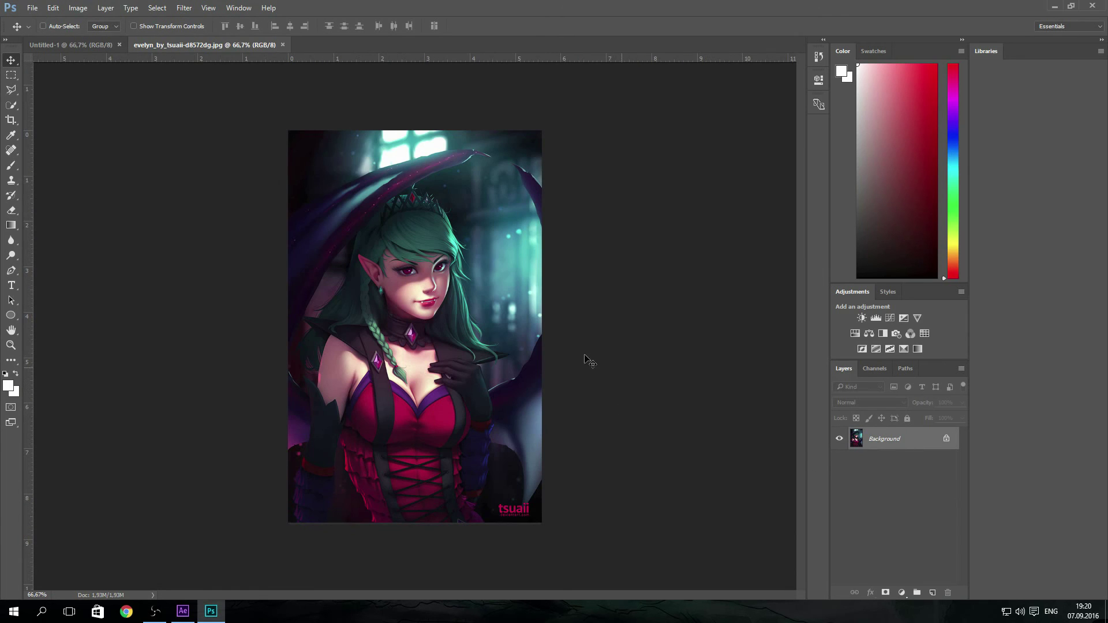
Add an empty layer, unlock the Background as Layer 0, and apply a basic Blur.
{"action": "left_click", "coordinate": [933, 593]}
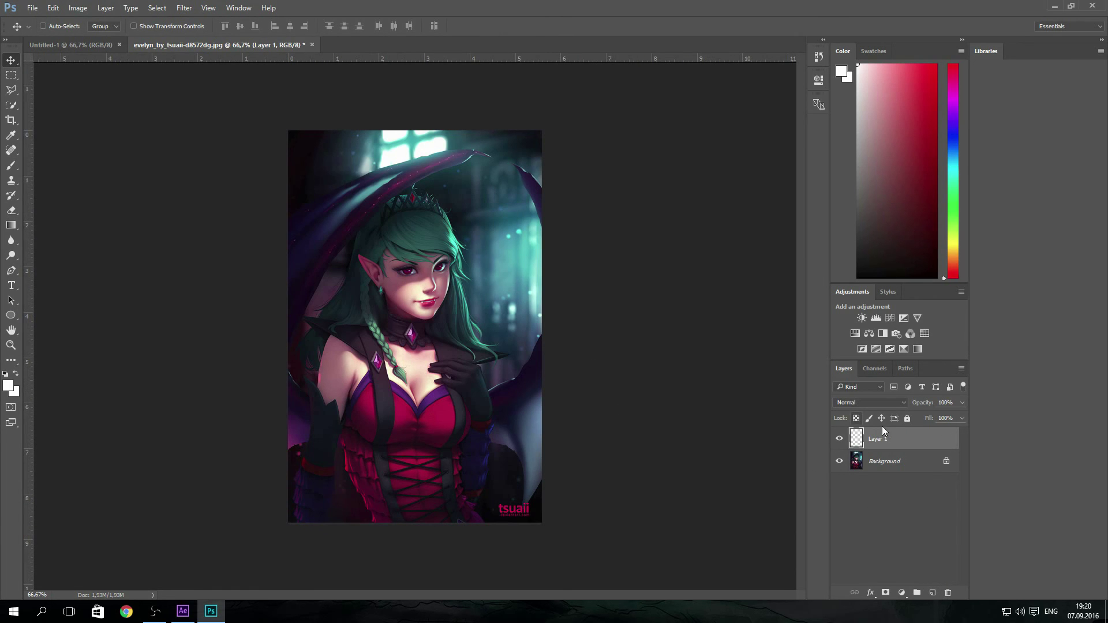
{"action": "left_click", "coordinate": [947, 462]}
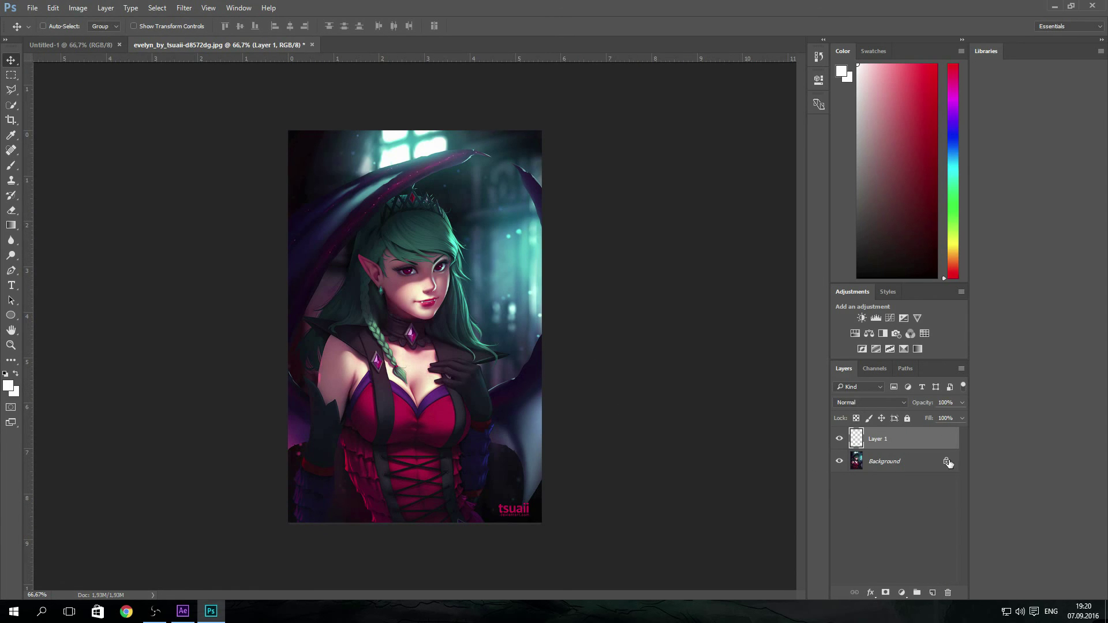
{"action": "left_click", "coordinate": [185, 8]}
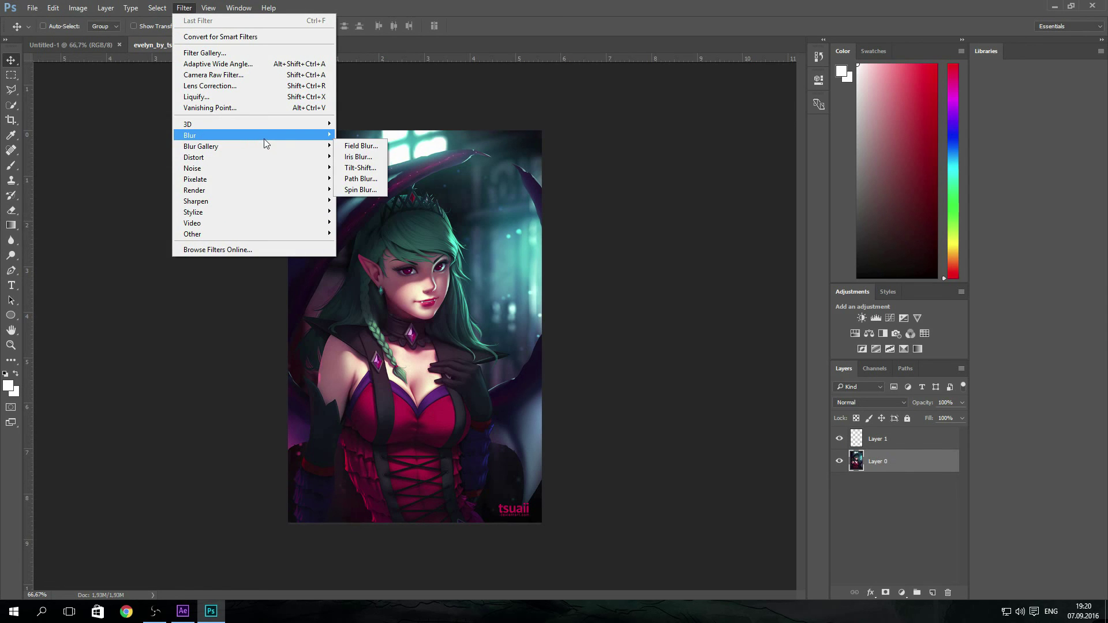
{"action": "mouse_move", "coordinate": [265, 135]}
{"action": "left_click", "coordinate": [352, 149]}
Apply a Box Blur with a 10-pixel radius to Layer 0.
{"action": "left_click", "coordinate": [184, 8]}
{"action": "mouse_move", "coordinate": [222, 135]}
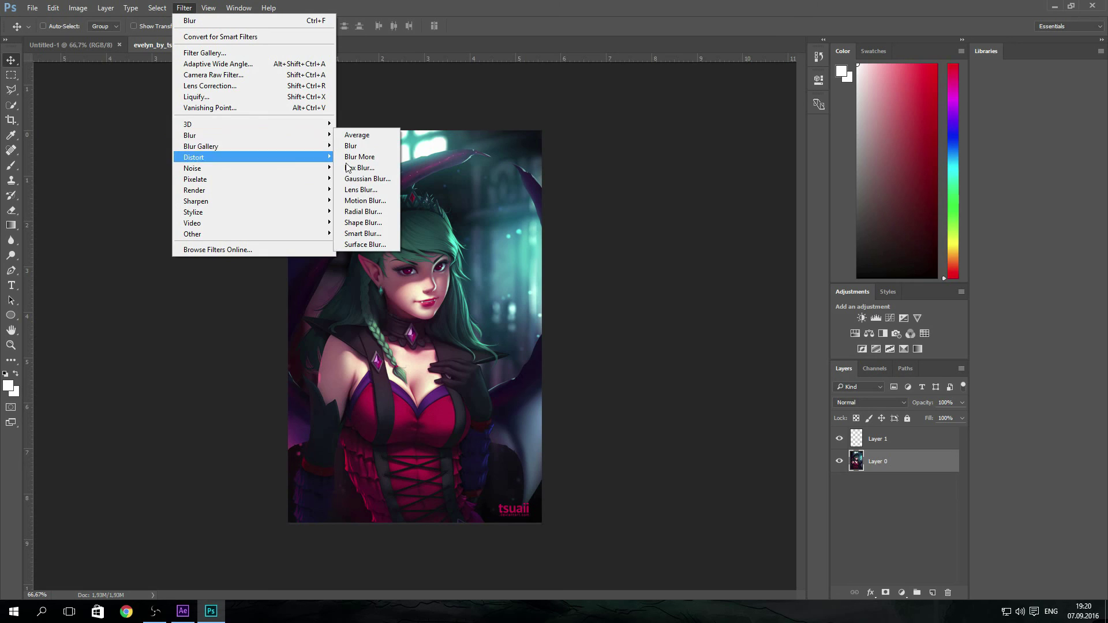
{"action": "left_click", "coordinate": [393, 167]}
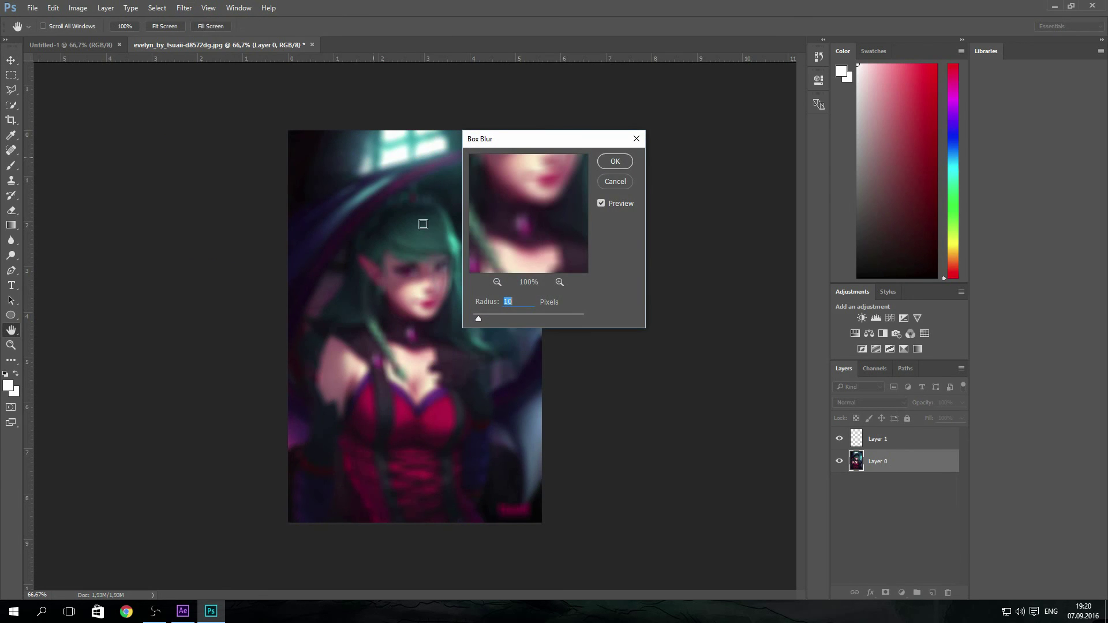
{"action": "left_click", "coordinate": [613, 163]}
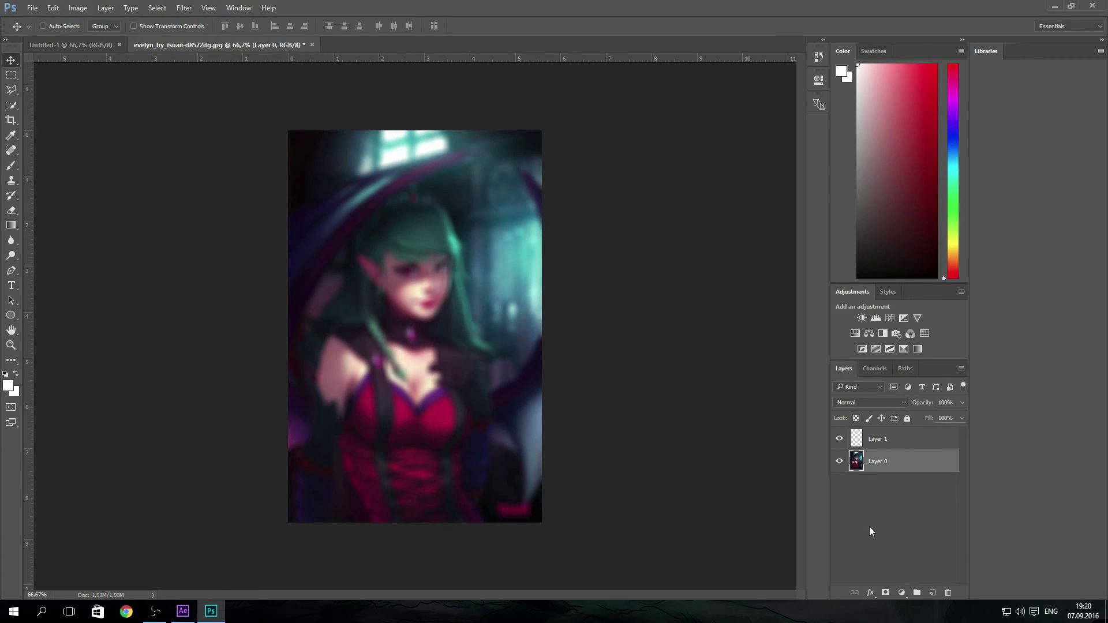
{"action": "left_click", "coordinate": [869, 531]}
{"action": "left_click", "coordinate": [32, 8]}
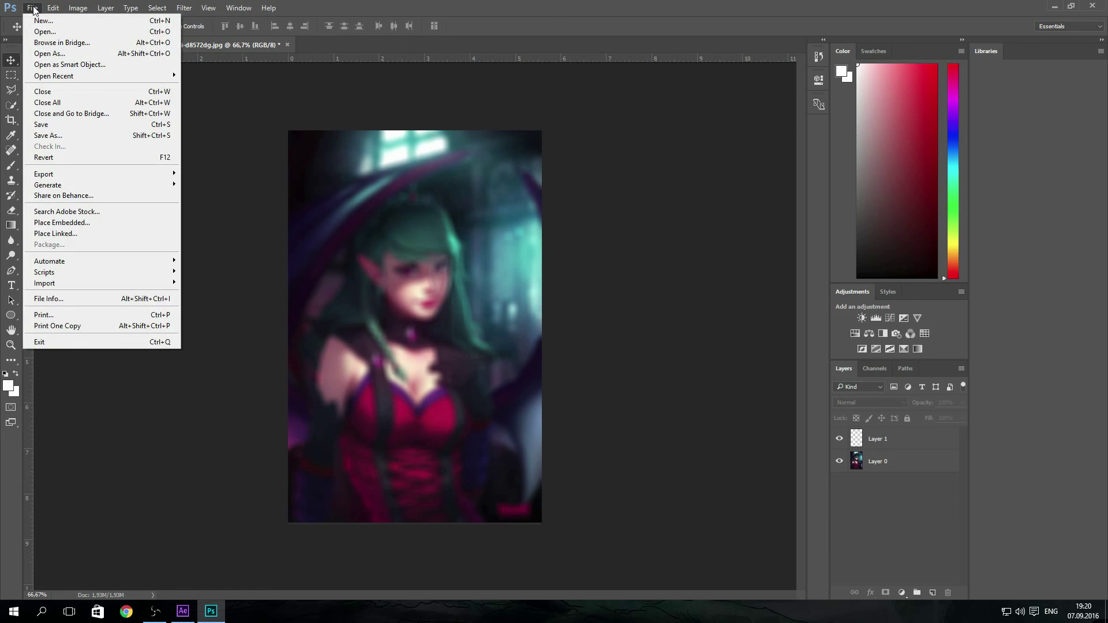
{"action": "key", "text": "Escape"}
In After Effects, widen the Project panel to list the JPEG, Solids and Comp 1, then minimize.
{"action": "left_click", "coordinate": [183, 611]}
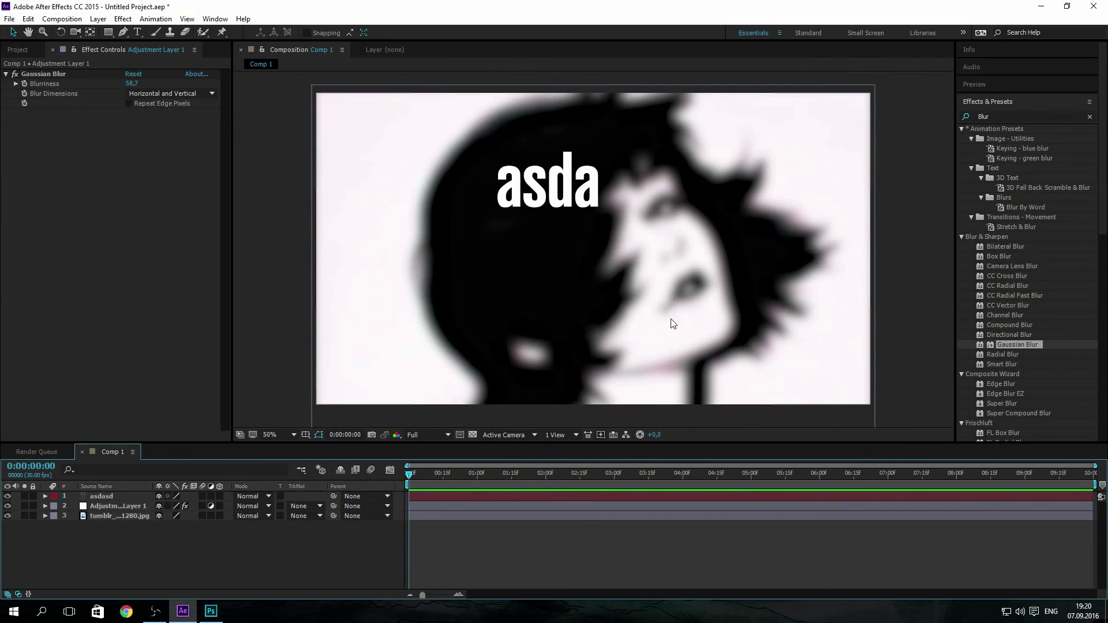
{"action": "left_click", "coordinate": [105, 498]}
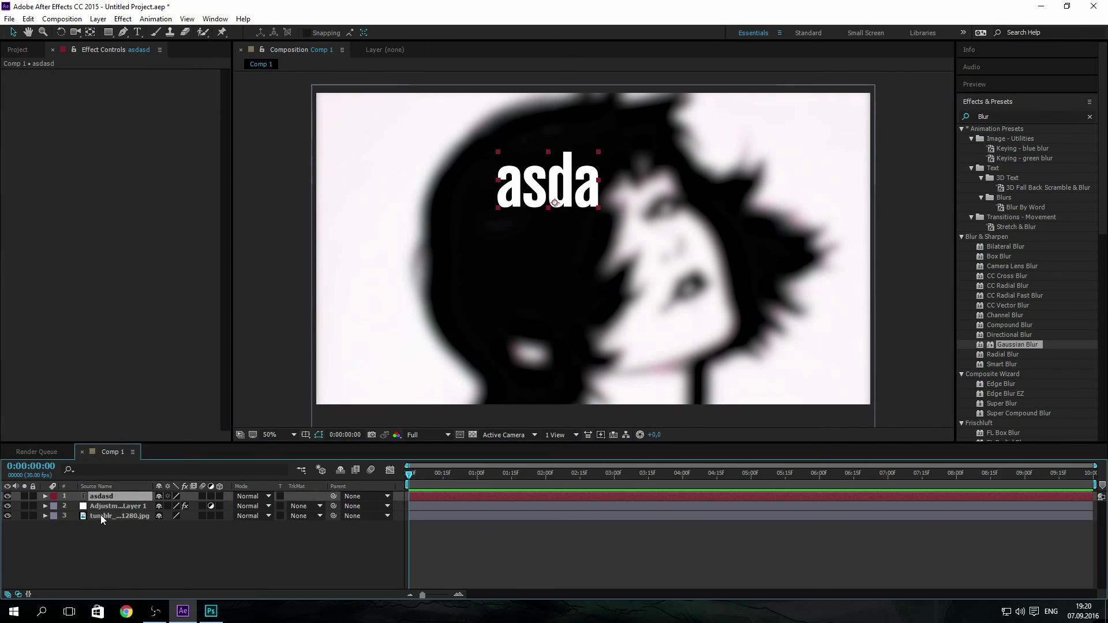
{"action": "left_click", "coordinate": [101, 516]}
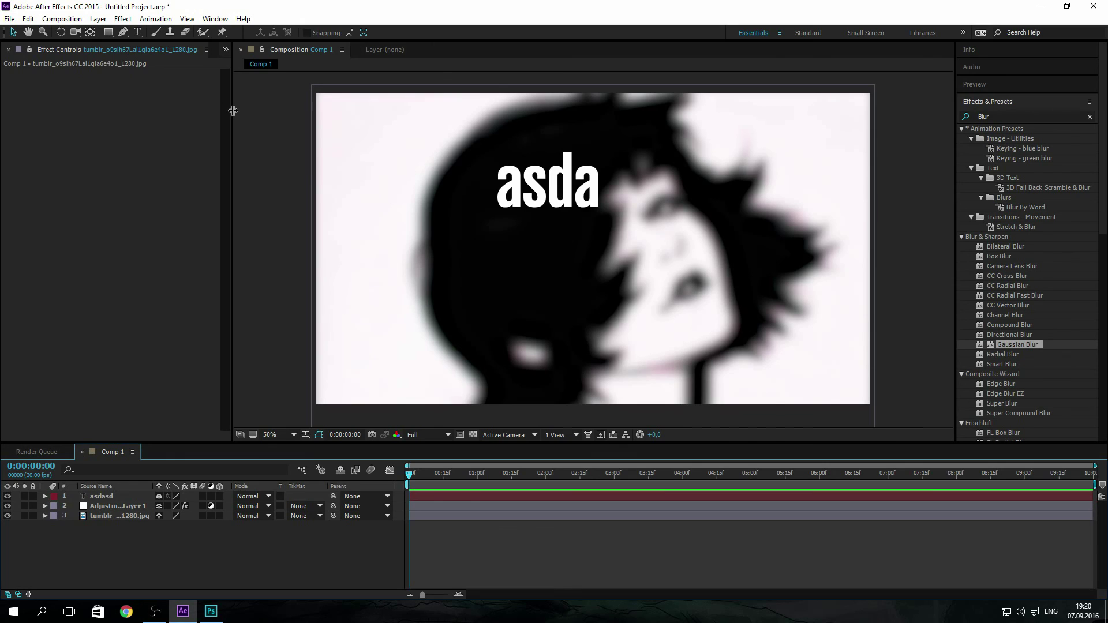
{"action": "left_click_drag", "start_coordinate": [232, 110], "coordinate": [351, 111]}
{"action": "key", "text": "ctrl+0"}
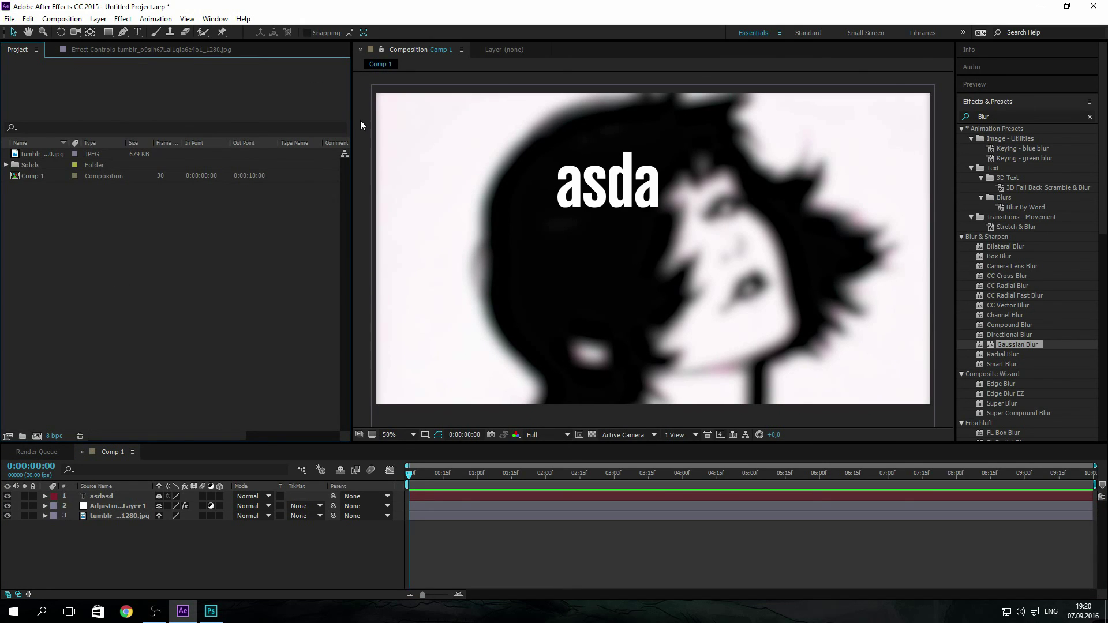
{"action": "left_click", "coordinate": [1040, 6]}
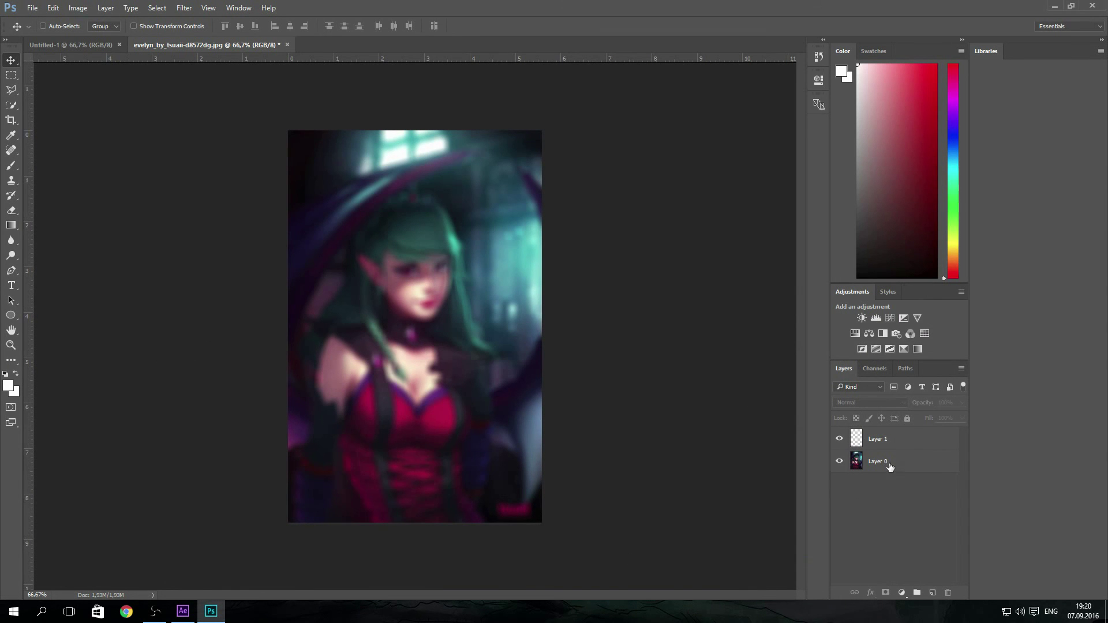
Delete the blurred Layer 0 in Photoshop, leaving only Layer 1, and return to After Effects.
{"action": "left_click", "coordinate": [890, 466]}
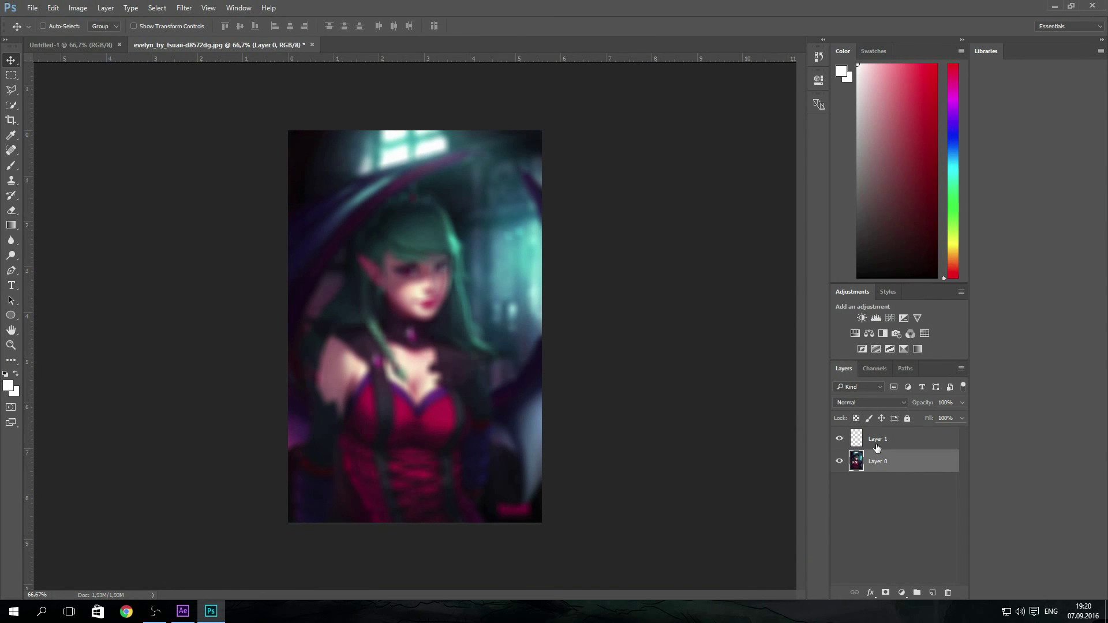
{"action": "key", "text": "Delete"}
{"action": "left_click", "coordinate": [857, 488]}
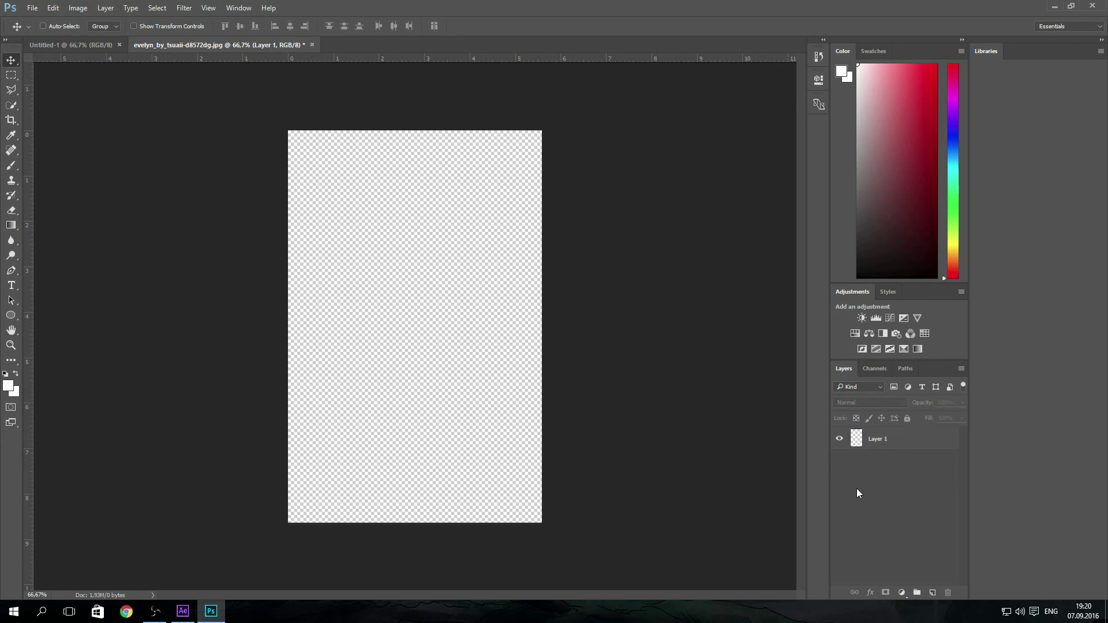
{"action": "left_click", "coordinate": [1055, 6]}
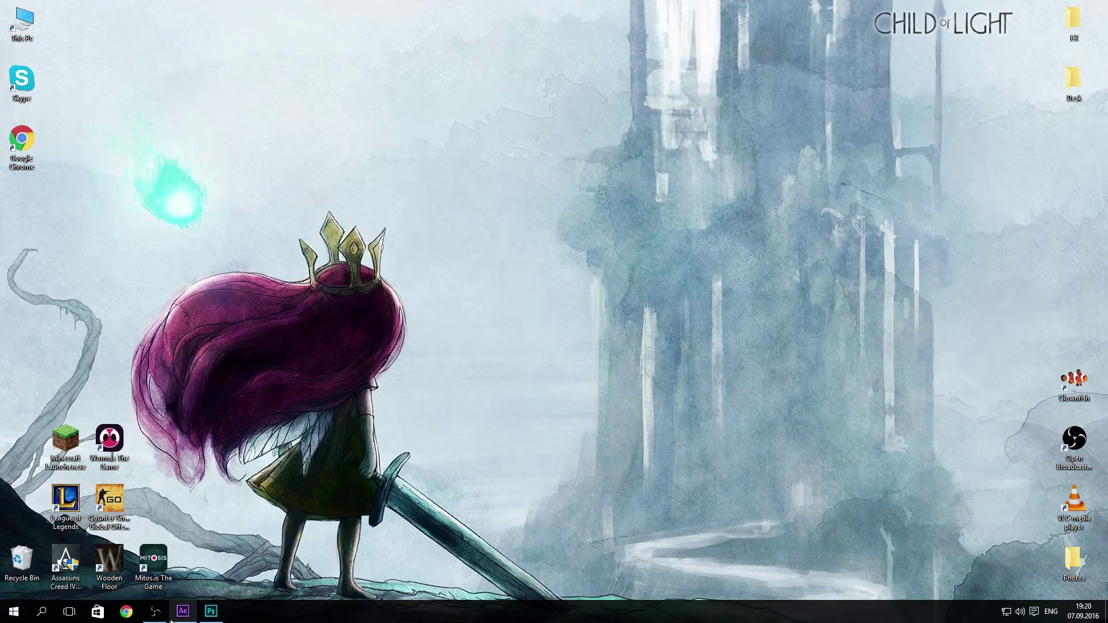
{"action": "left_click", "coordinate": [173, 616]}
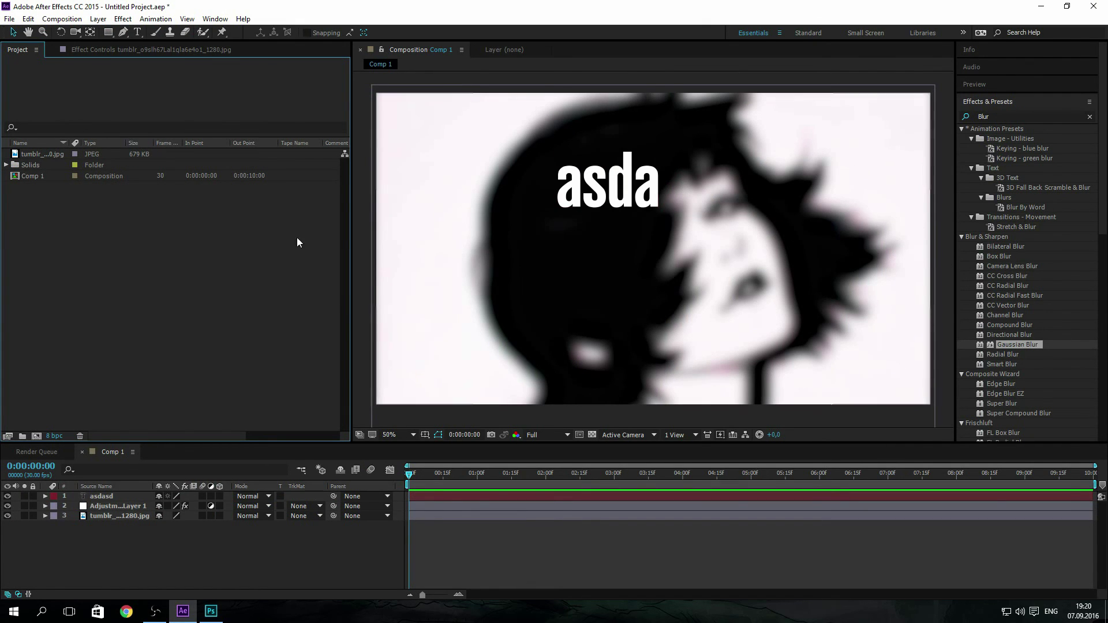
Switch the viewer between 25% and 50% zoom and drag the panel divider left to widen it.
{"action": "left_click", "coordinate": [463, 420]}
{"action": "key", "text": "comma"}
{"action": "key", "text": "comma"}
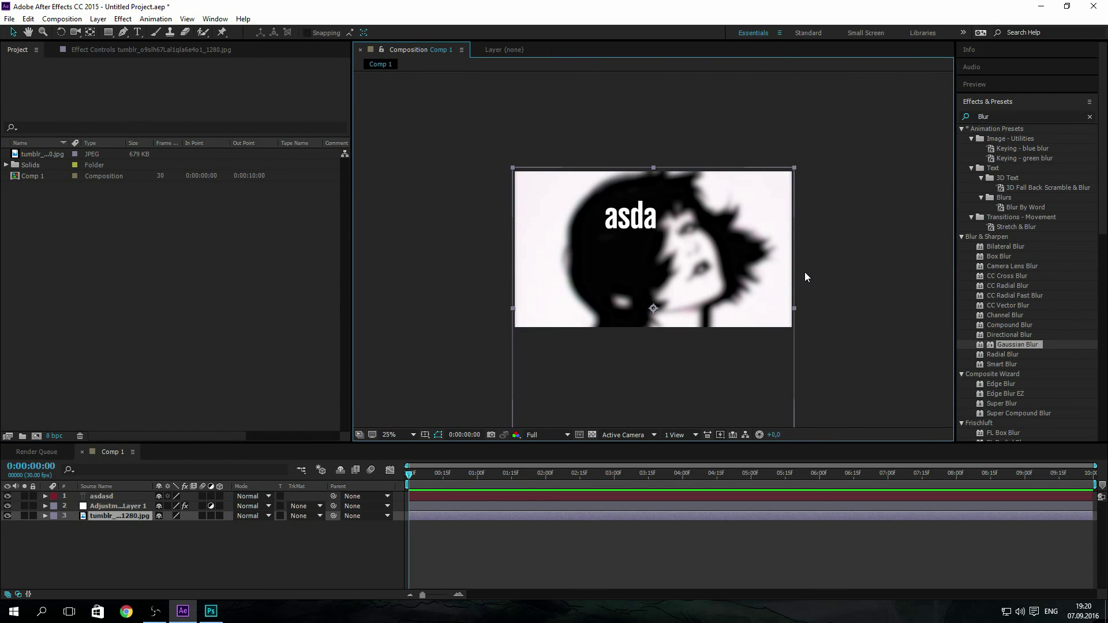
{"action": "key", "text": "period"}
{"action": "key", "text": "comma"}
{"action": "key", "text": "period"}
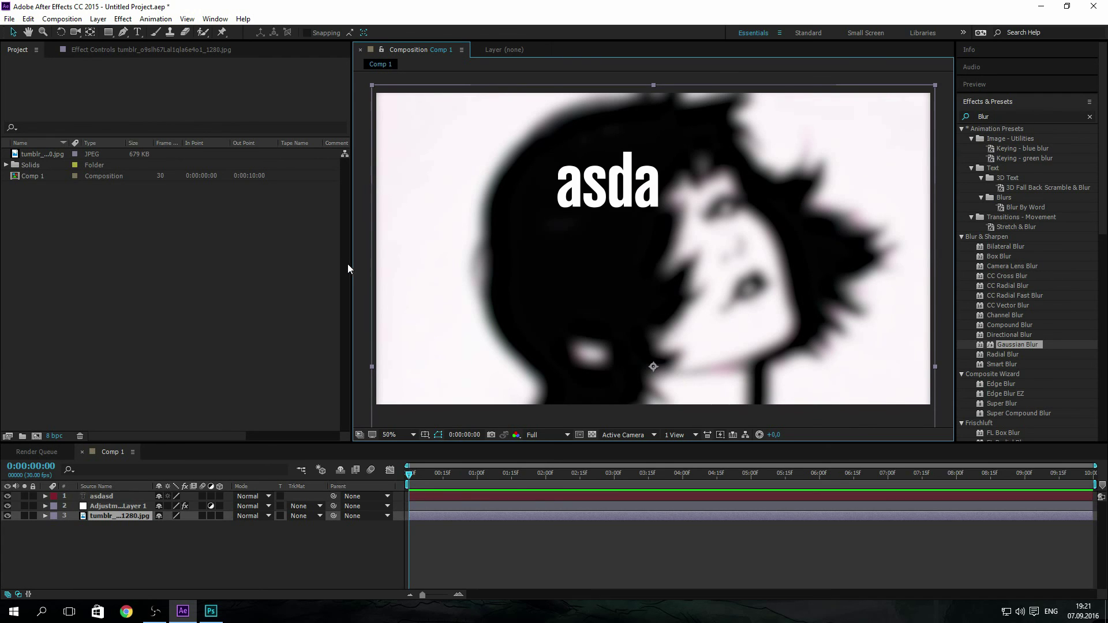
{"action": "left_click_drag", "start_coordinate": [352, 265], "coordinate": [129, 313]}
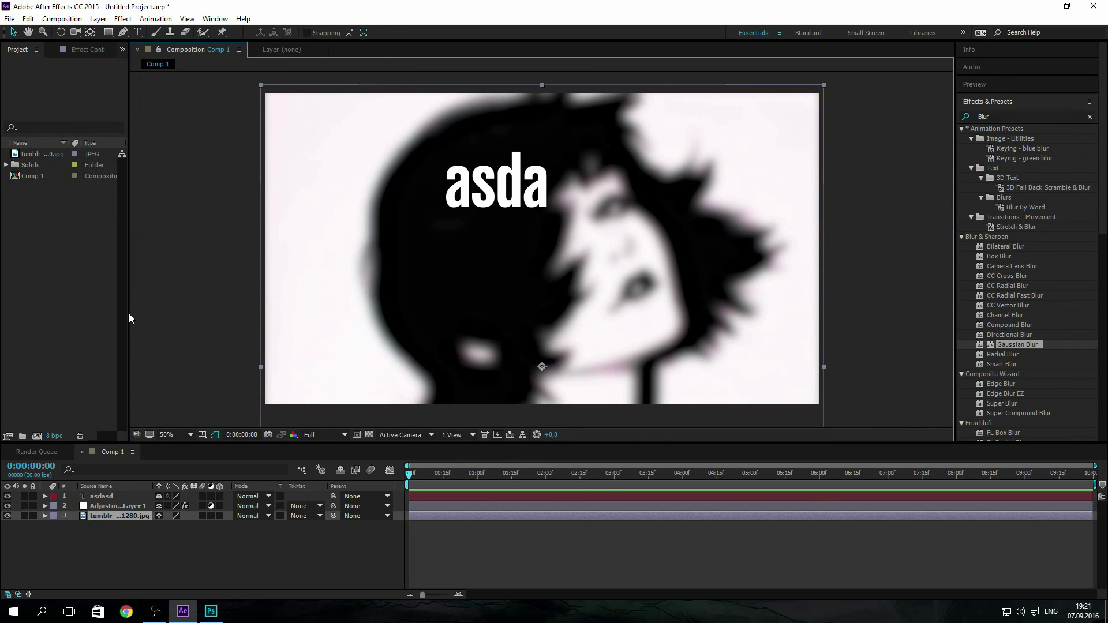
{"action": "key", "text": "comma"}
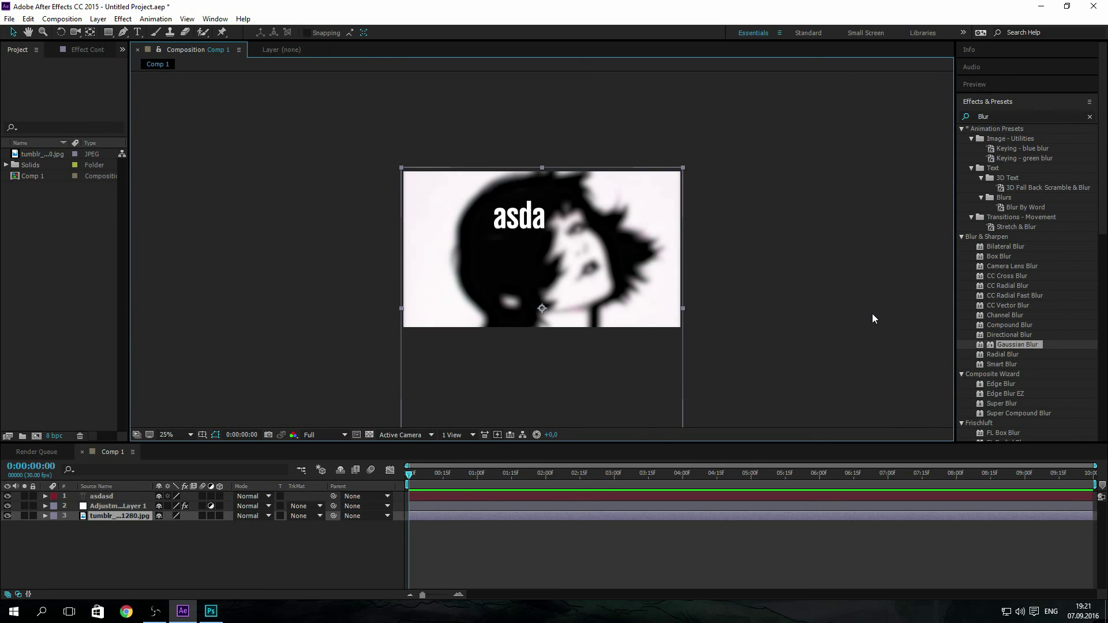